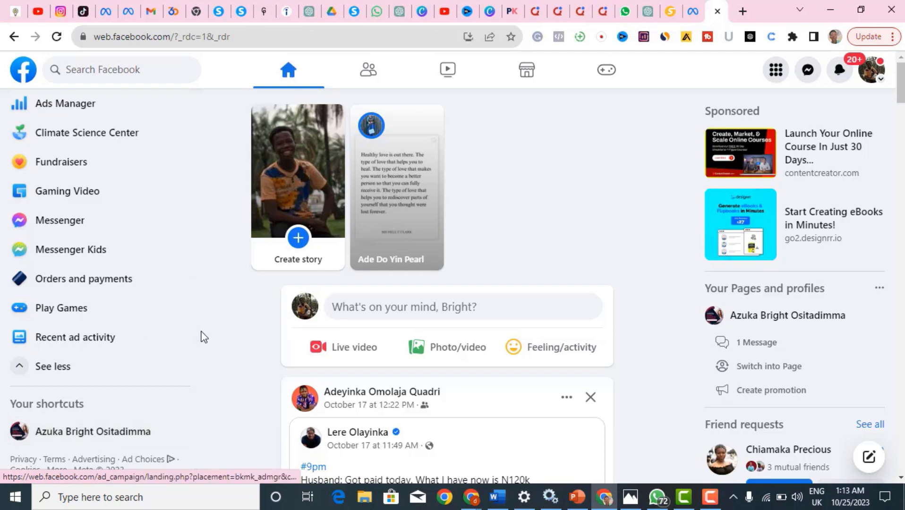
# Examine the sponsored Google Ads post and the suggested posts in the Facebook news feed
pyautogui.moveTo(198, 337); pyautogui.dragTo(230, 111)
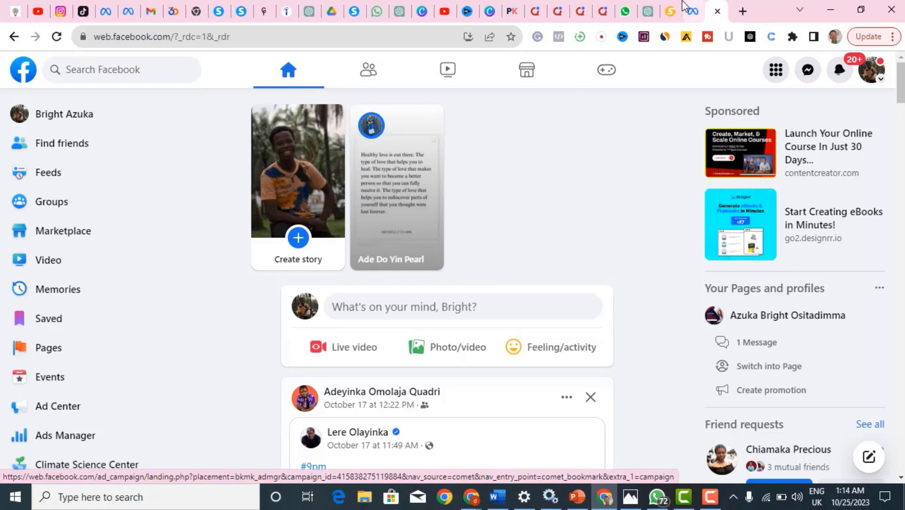
pyautogui.click(692, 9)
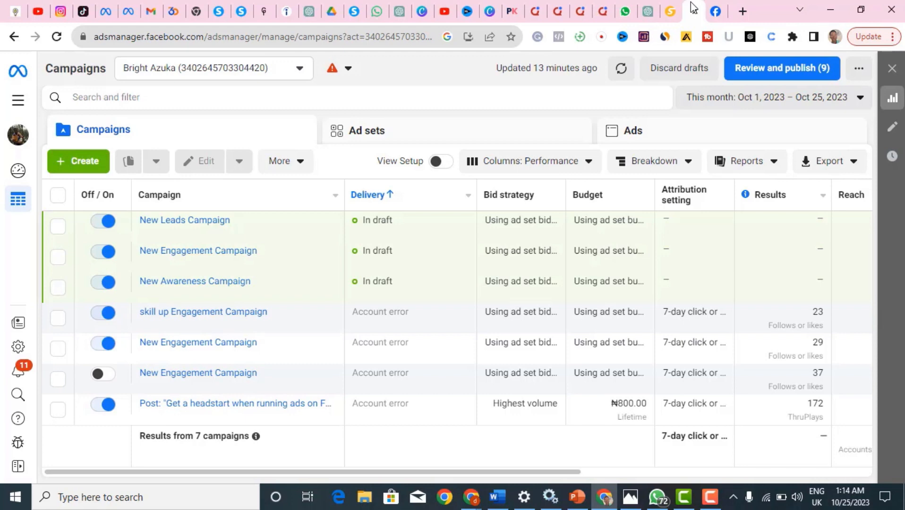
pyautogui.click(717, 12)
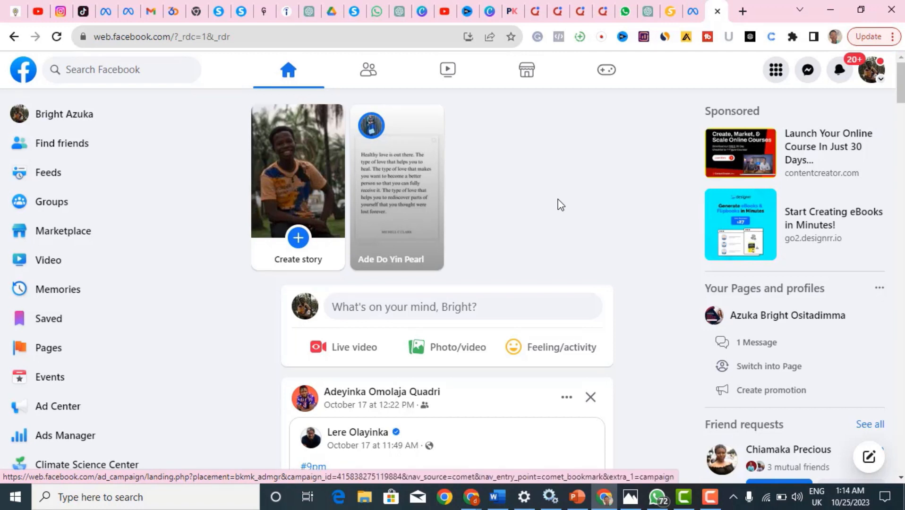
pyautogui.scroll(-10, 339, 355)
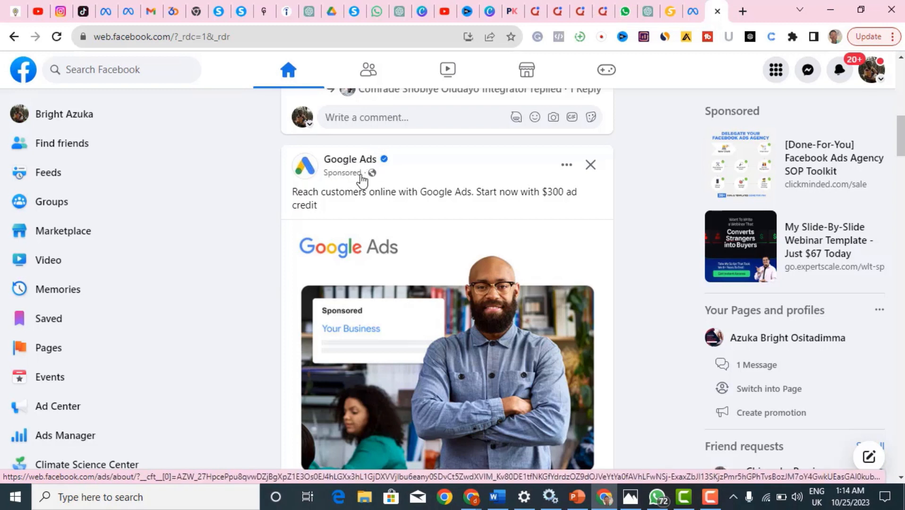
pyautogui.moveTo(334, 173)
pyautogui.mouseDown()
pyautogui.moveTo(324, 162)
pyautogui.moveTo(327, 174)
pyautogui.mouseUp()
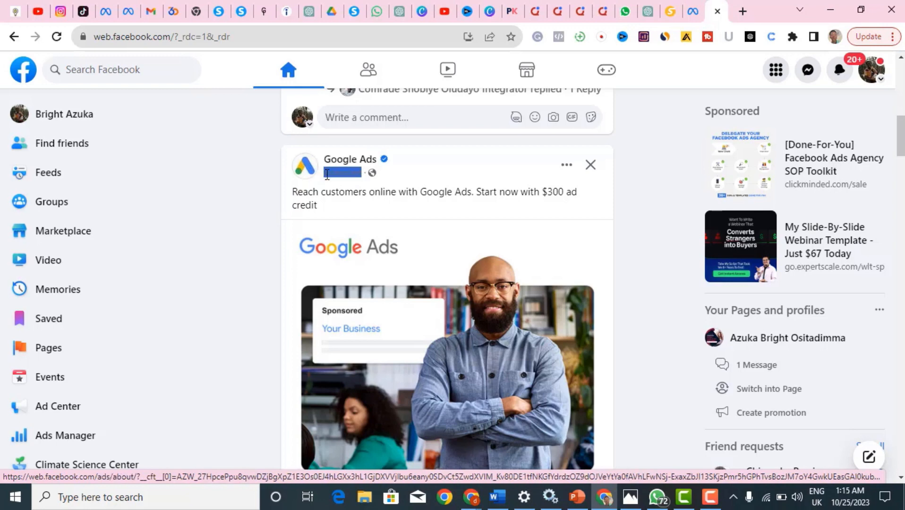
pyautogui.click(421, 179)
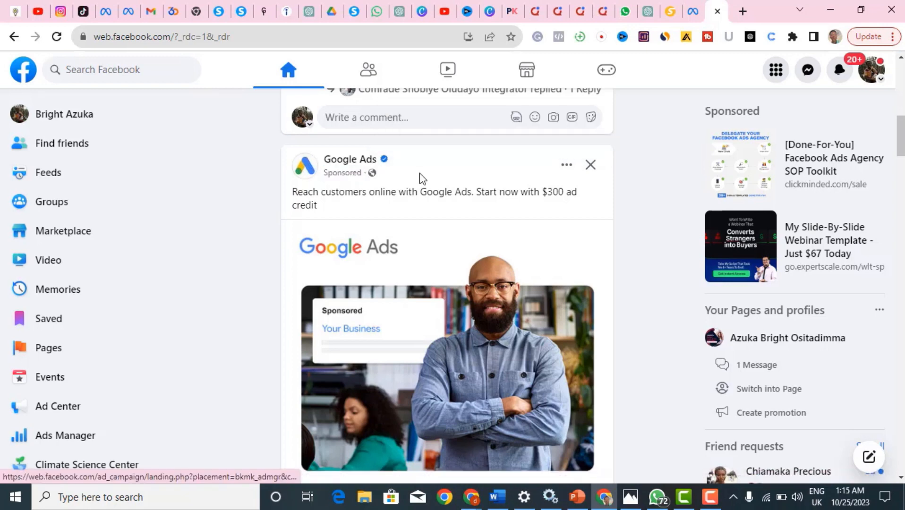
pyautogui.scroll(-5, 422, 179)
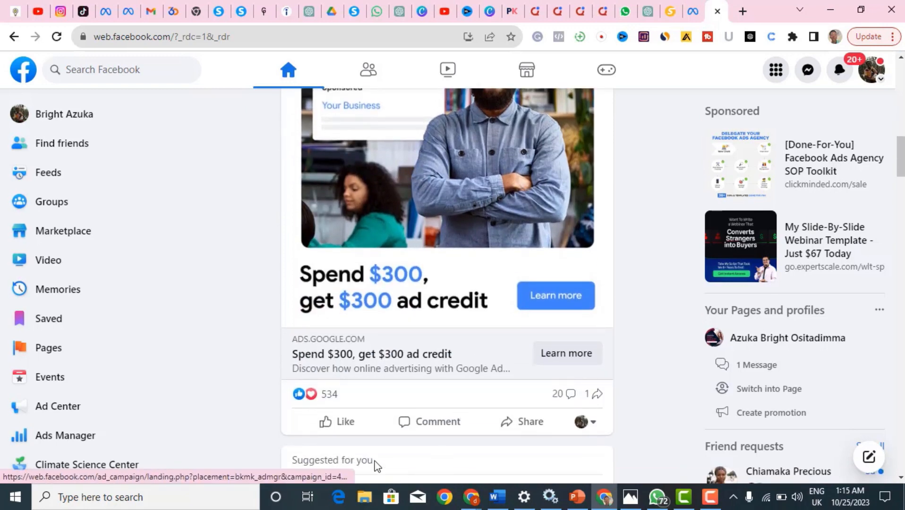
pyautogui.scroll(-10, 388, 444)
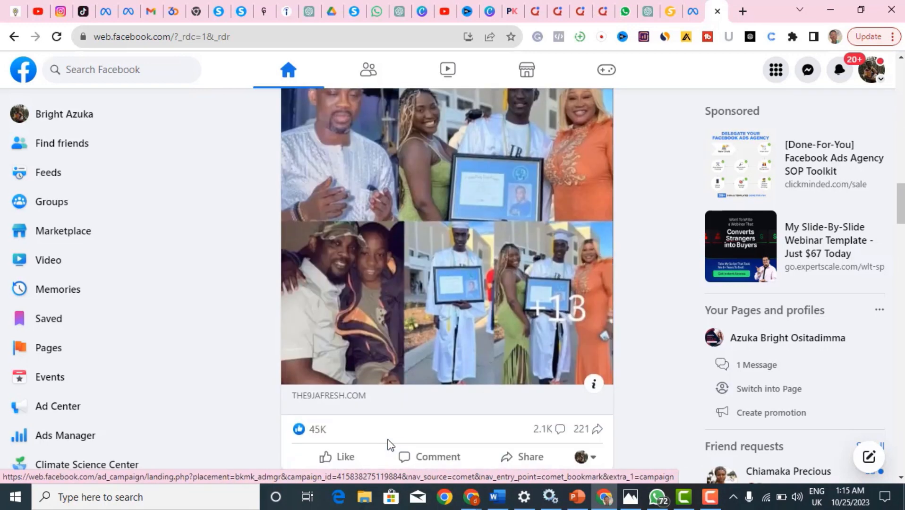
pyautogui.scroll(3, 389, 444)
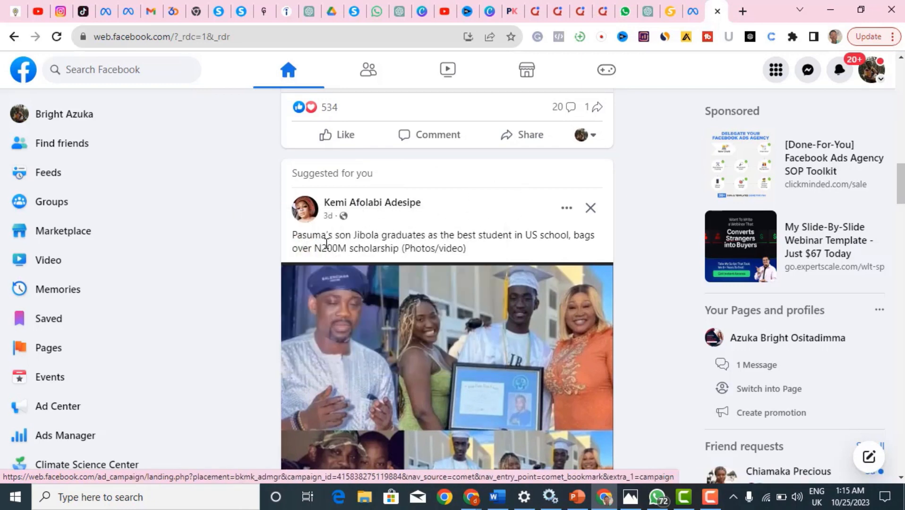
pyautogui.click(694, 9)
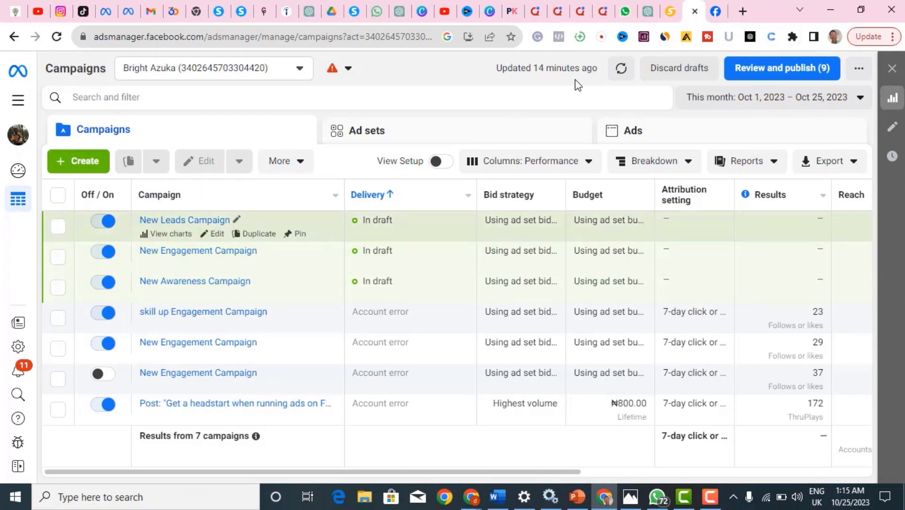
pyautogui.click(716, 10)
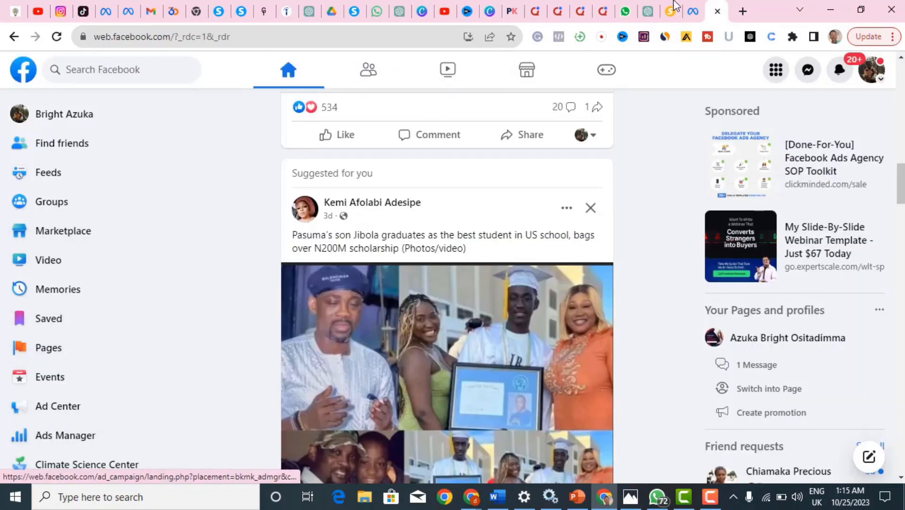
# Switch to Ads Manager and start a new campaign with the Sales objective, keeping the Auction buying type
pyautogui.click(692, 11)
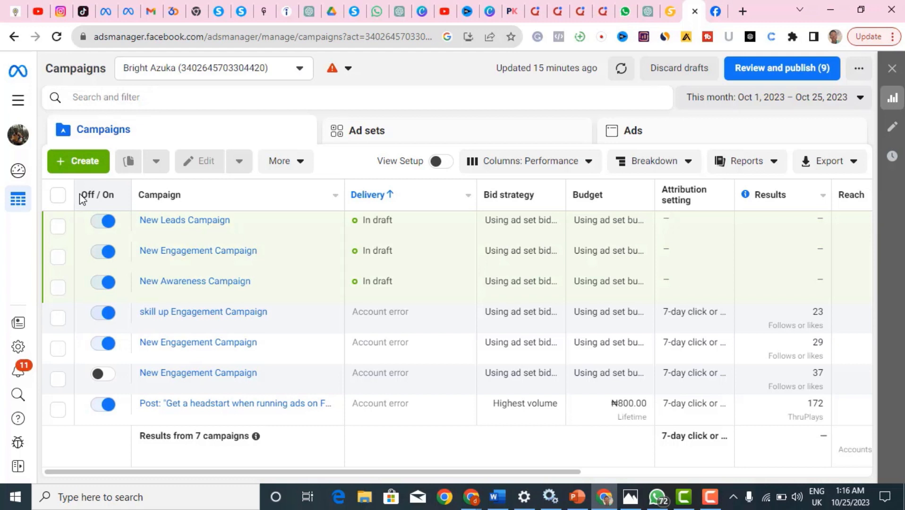
pyautogui.click(98, 160)
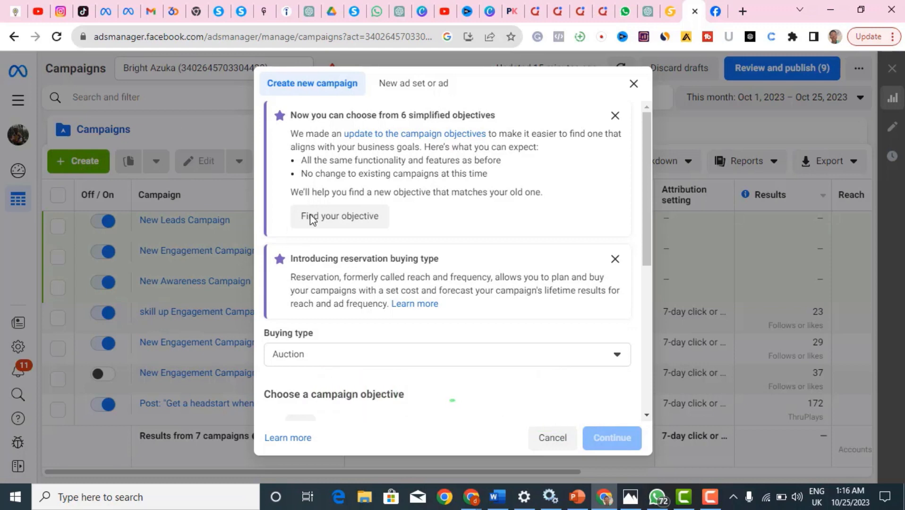
pyautogui.scroll(-4, 427, 284)
pyautogui.scroll(-3, 434, 281)
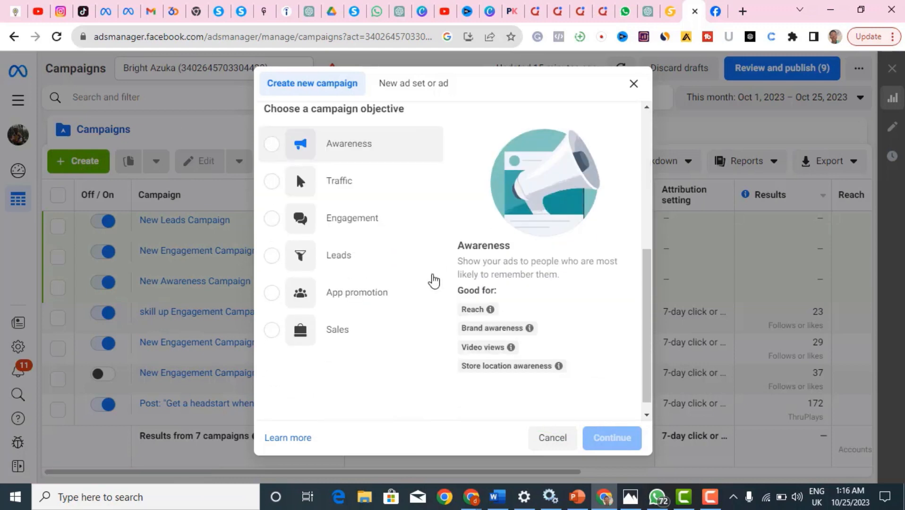
pyautogui.scroll(2, 434, 280)
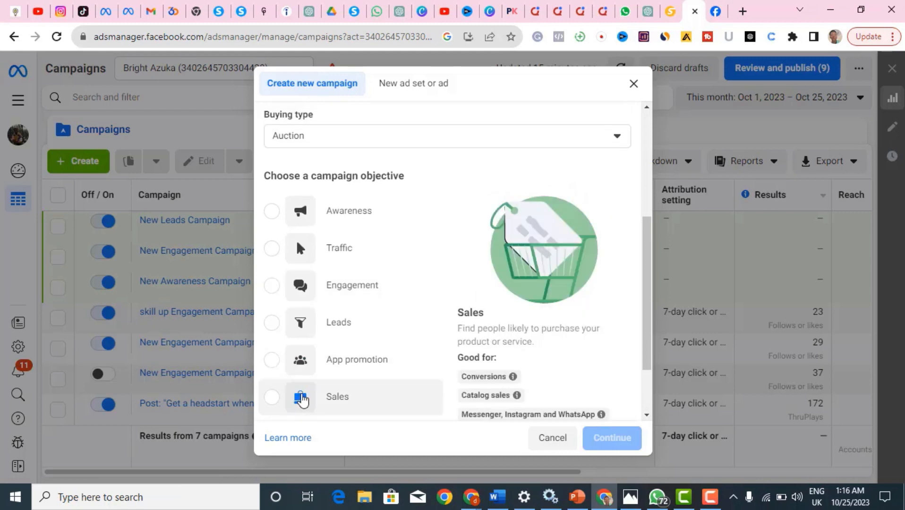
pyautogui.click(302, 399)
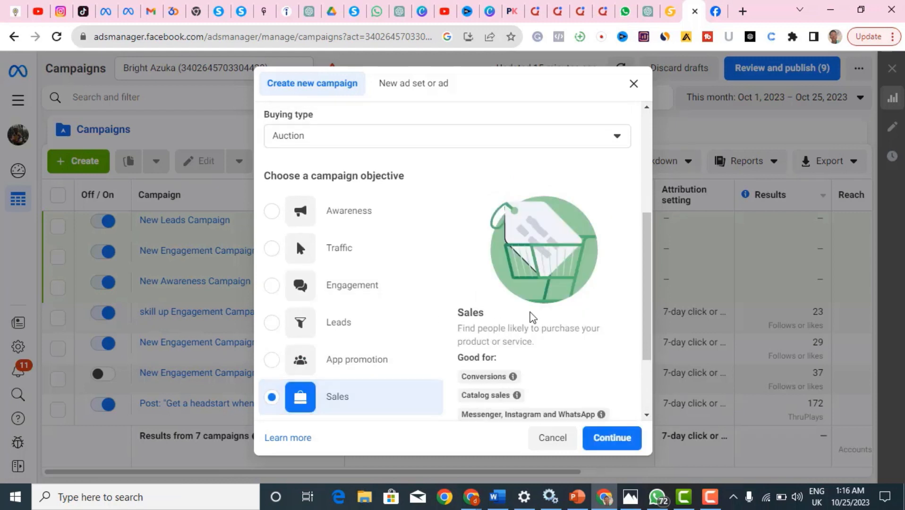
# Name the campaign "festive sales" and create it with the Manual sales campaign setup
pyautogui.scroll(-2, 531, 317)
pyautogui.click(485, 407)
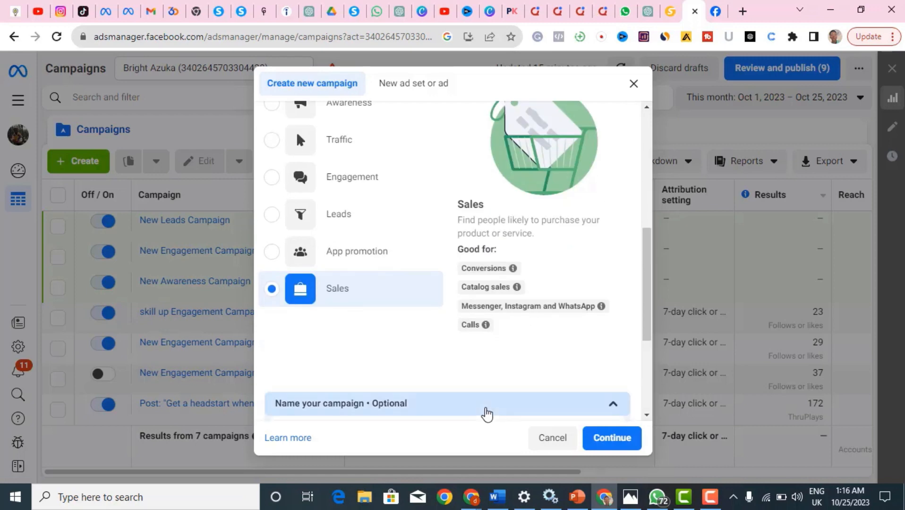
pyautogui.click(429, 276)
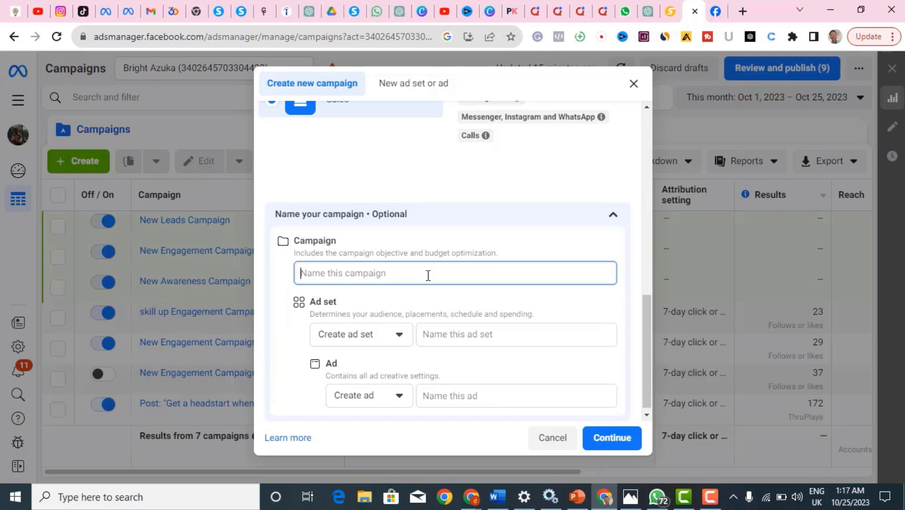
pyautogui.write('festive ')
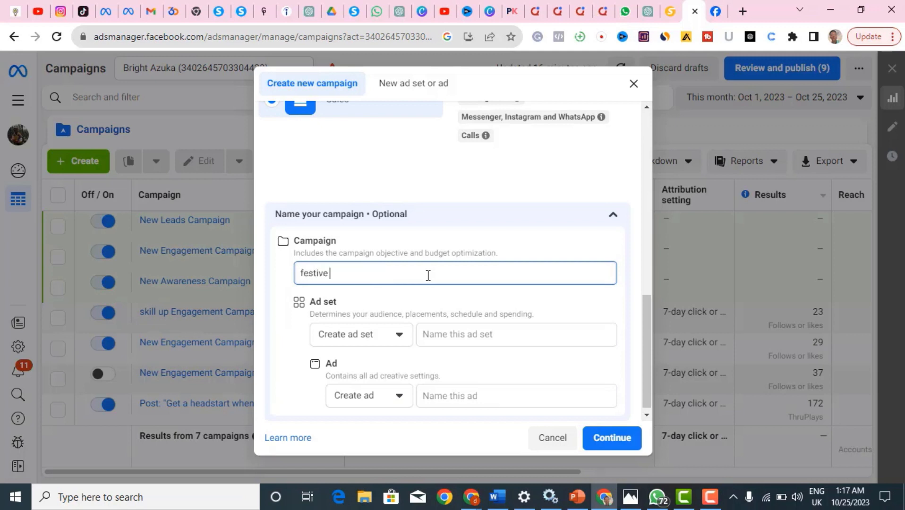
pyautogui.write('sales')
pyautogui.click(605, 445)
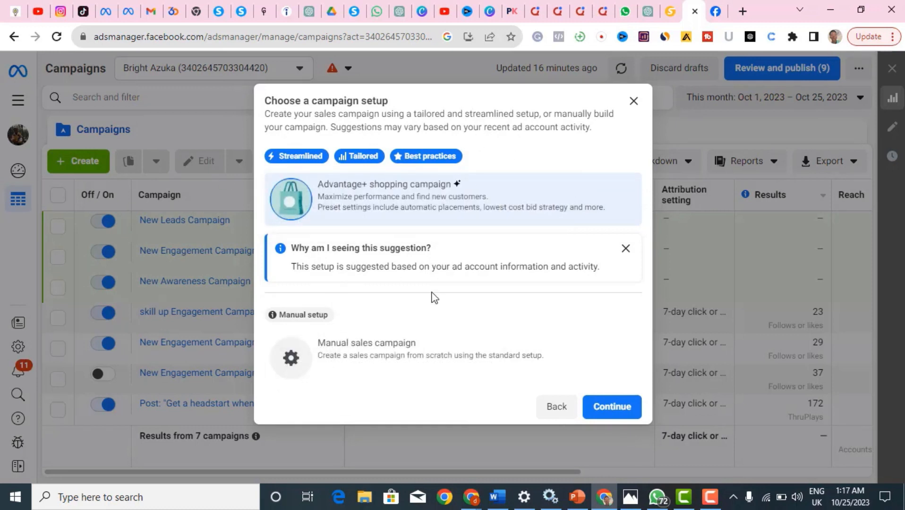
pyautogui.click(420, 348)
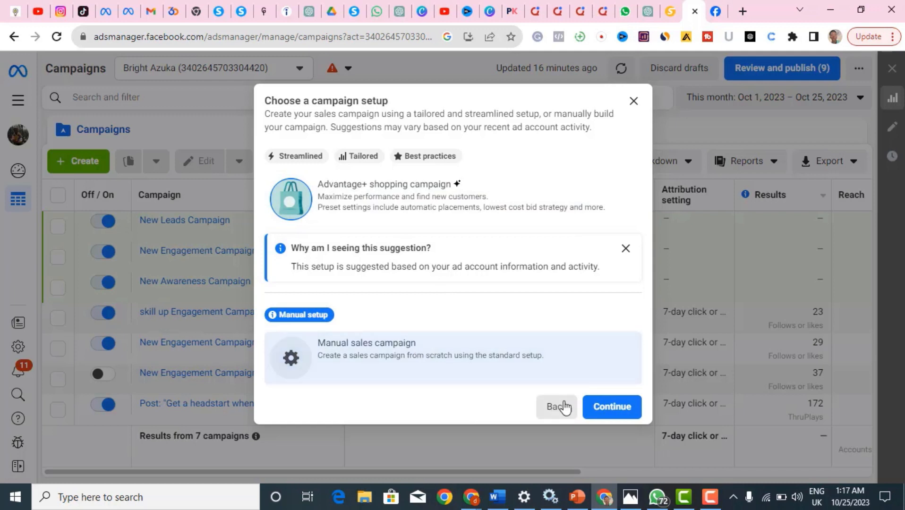
pyautogui.click(607, 407)
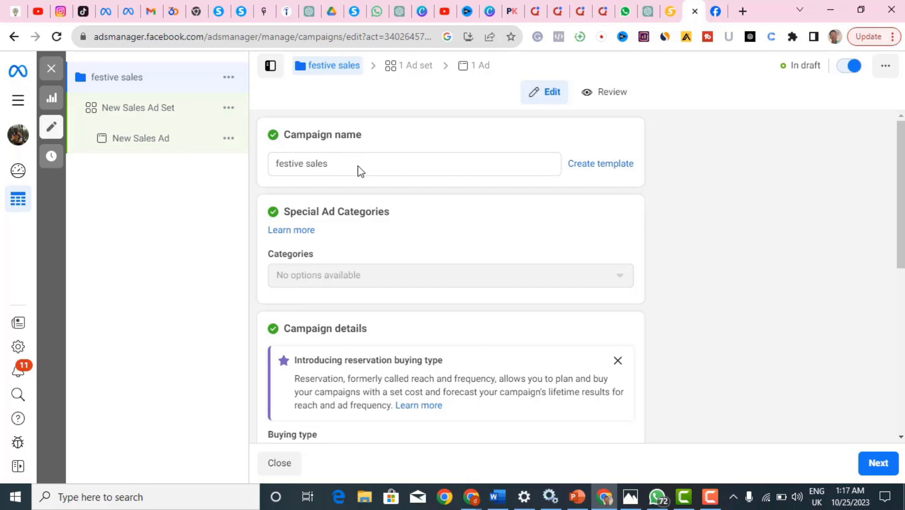
# Review the campaign-level settings, keep Auction as the buying type, and proceed to the ad set
pyautogui.scroll(-3, 584, 284)
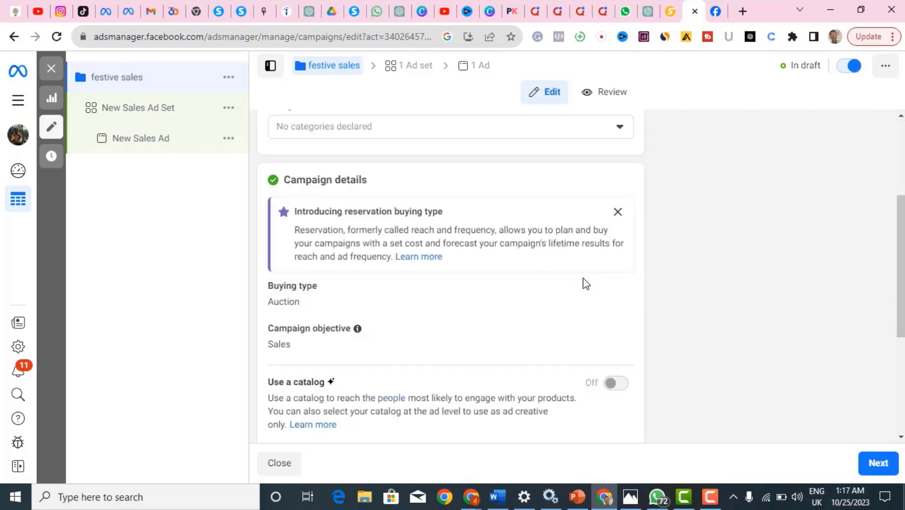
pyautogui.scroll(-4, 585, 284)
pyautogui.scroll(-1, 586, 284)
pyautogui.scroll(5, 585, 286)
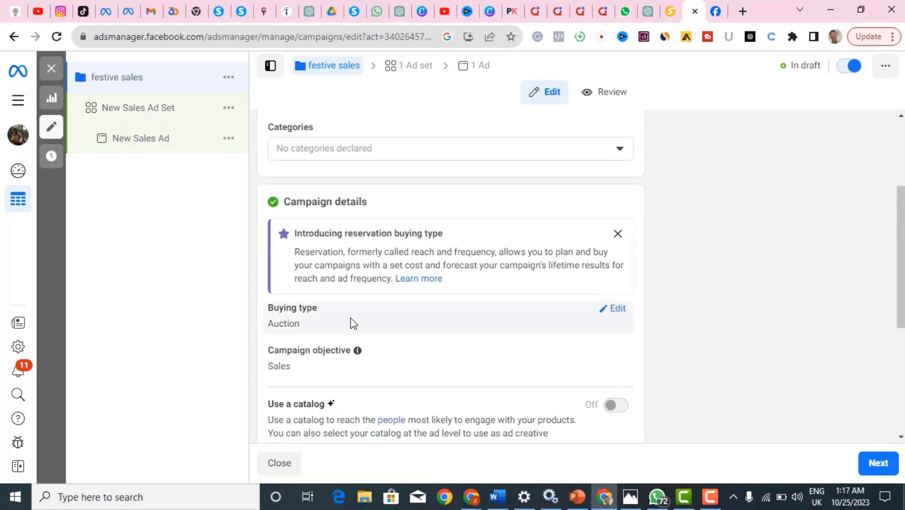
pyautogui.click(610, 315)
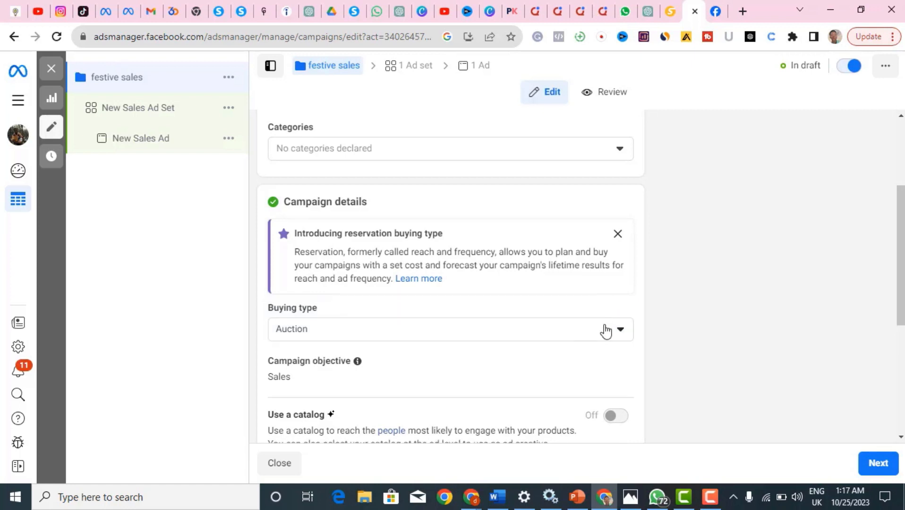
pyautogui.click(606, 331)
pyautogui.click(606, 331)
pyautogui.scroll(-4, 738, 333)
pyautogui.scroll(2, 739, 333)
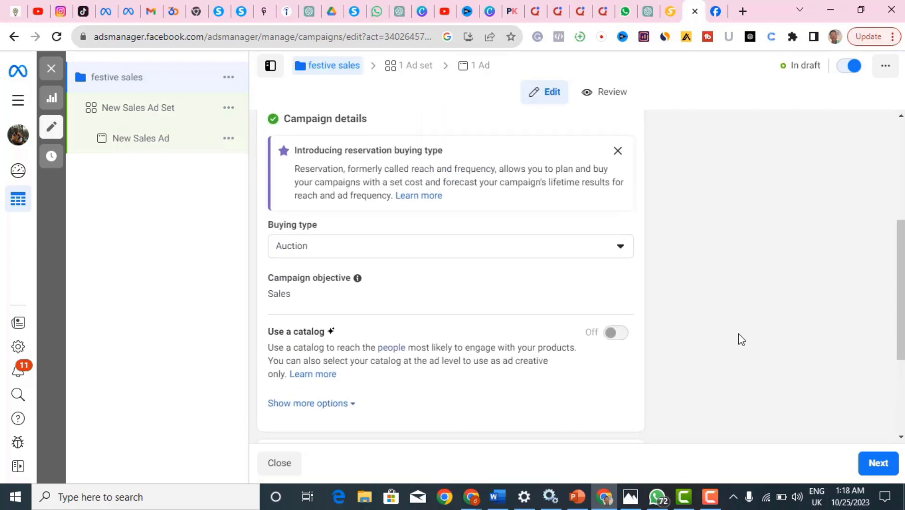
pyautogui.scroll(-3, 753, 306)
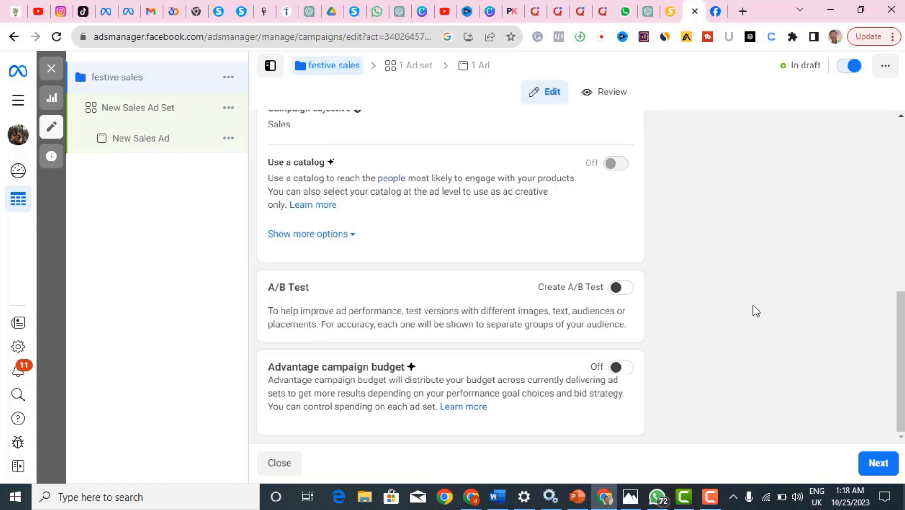
pyautogui.click(875, 464)
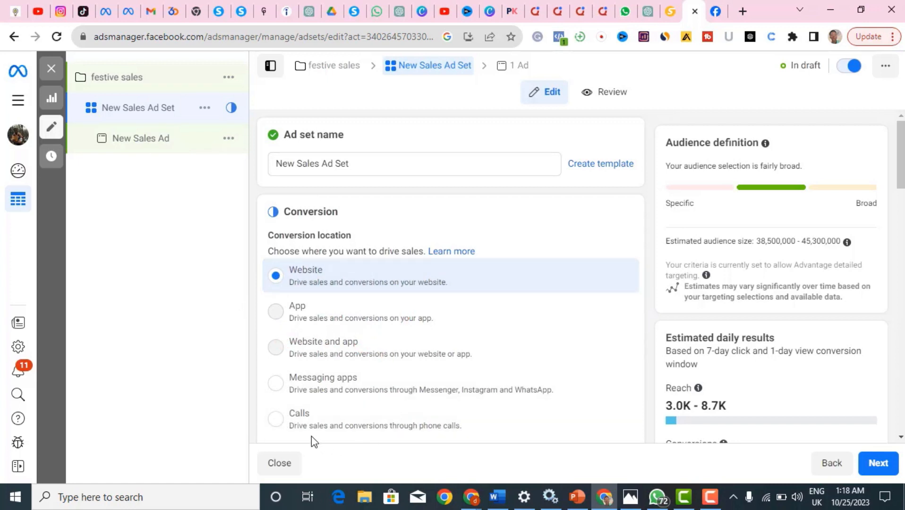
# Examine the ad set's conversion location options, performance goal, pixel and cost per result settings
pyautogui.scroll(-3, 388, 405)
pyautogui.scroll(-2, 373, 368)
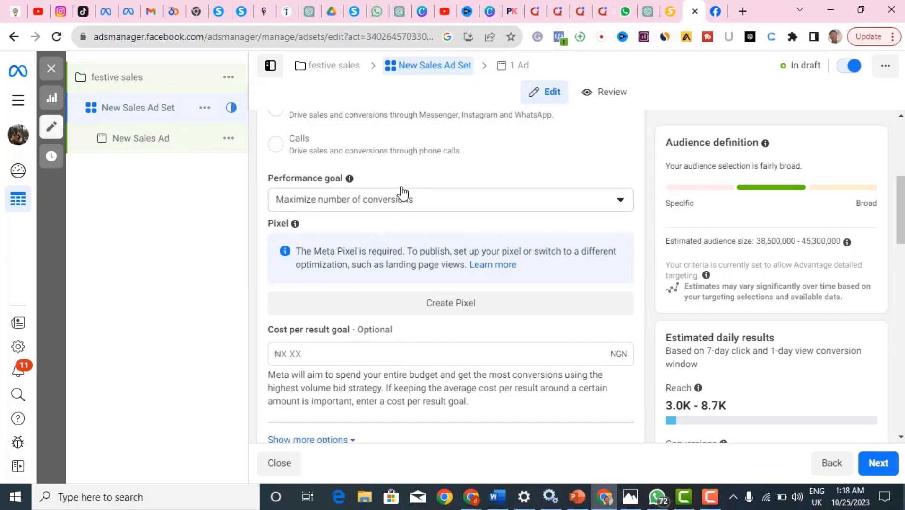
pyautogui.scroll(3, 401, 191)
pyautogui.scroll(2, 401, 192)
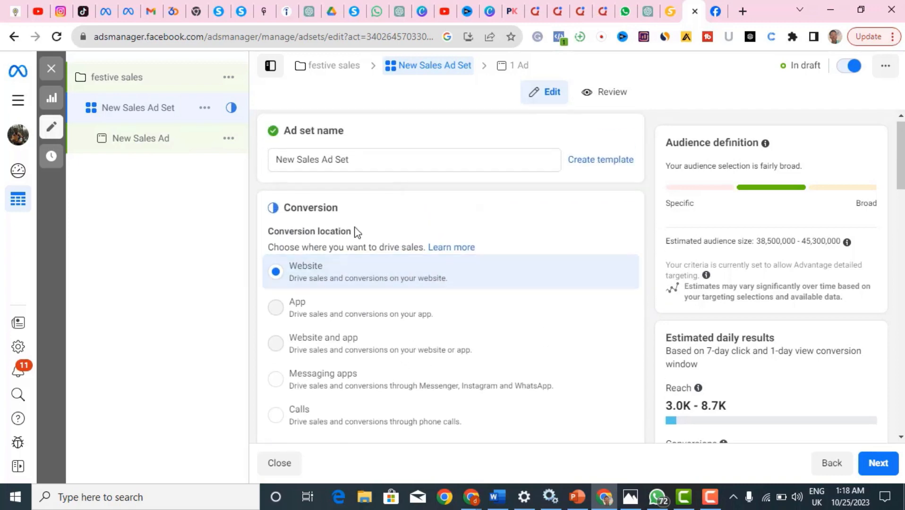
pyautogui.scroll(-6, 325, 280)
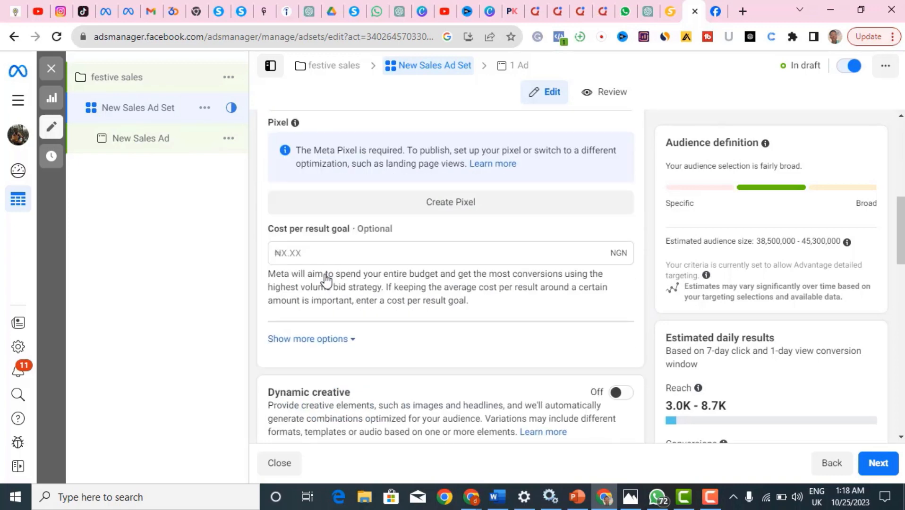
pyautogui.scroll(3, 326, 280)
pyautogui.scroll(1, 326, 280)
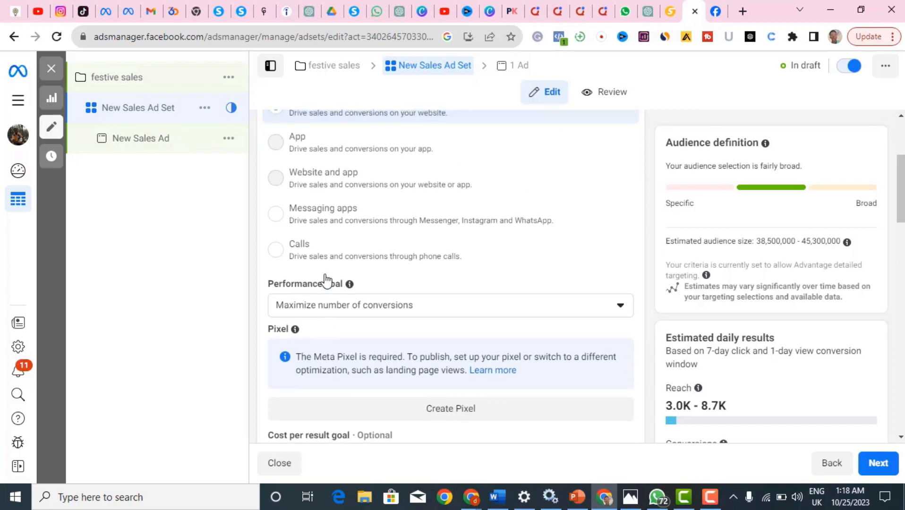
pyautogui.scroll(4, 325, 274)
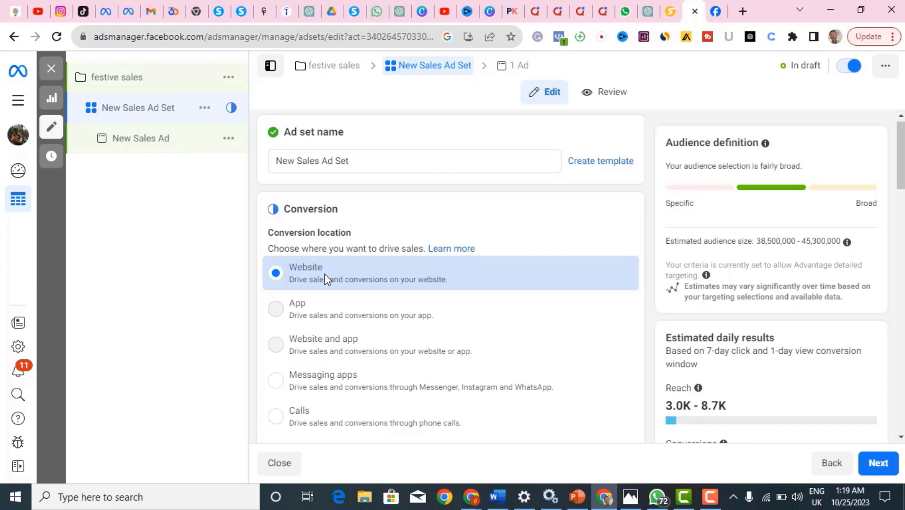
pyautogui.scroll(-2, 323, 279)
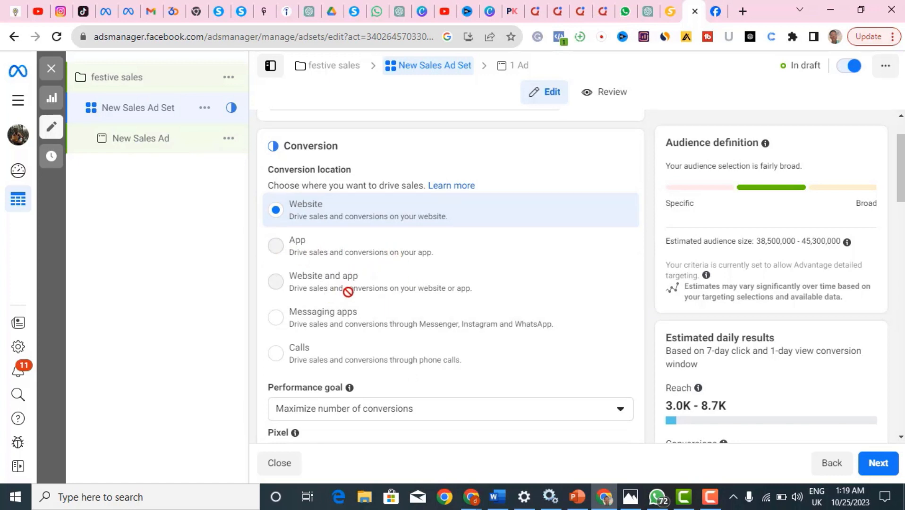
pyautogui.moveTo(348, 292)
pyautogui.scroll(-1, 348, 291)
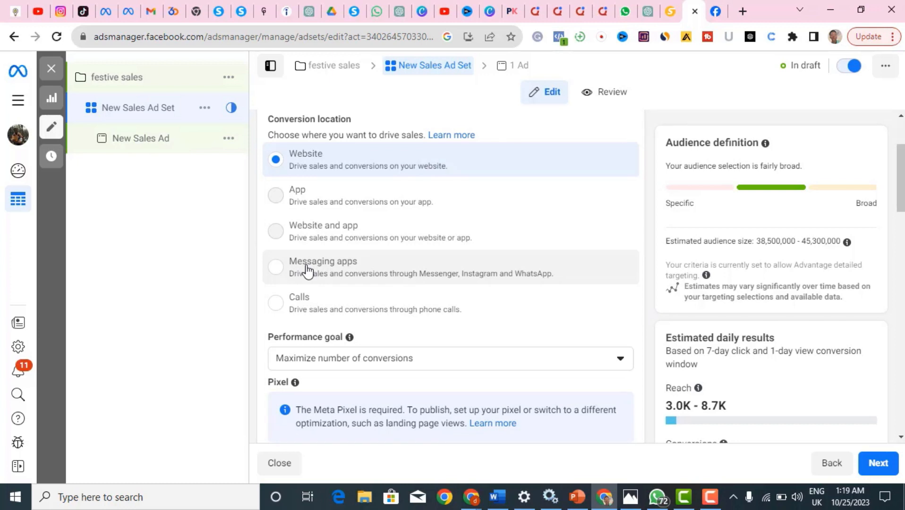
# Set the conversion location to Messaging apps and keep only WhatsApp as the destination, deselecting Messenger and Instagram
pyautogui.click(307, 267)
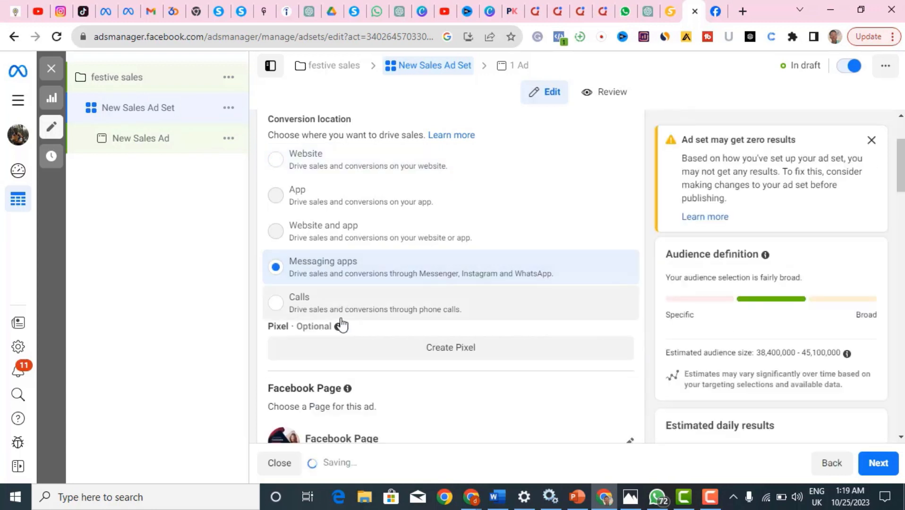
pyautogui.scroll(-3, 341, 325)
pyautogui.scroll(-3, 341, 325)
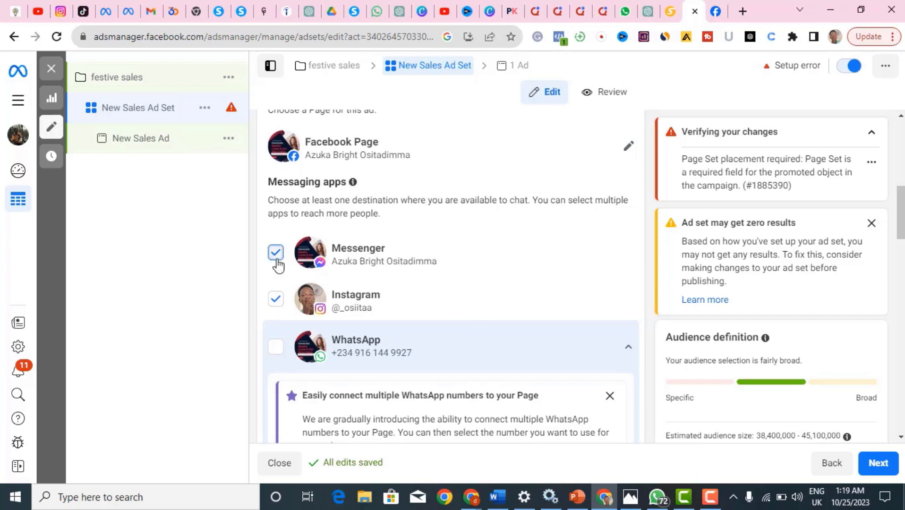
pyautogui.click(278, 354)
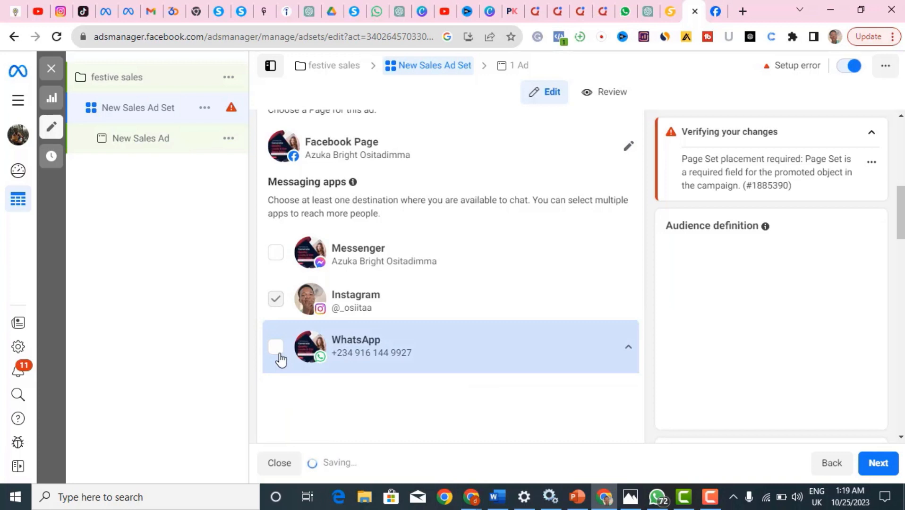
pyautogui.click(278, 353)
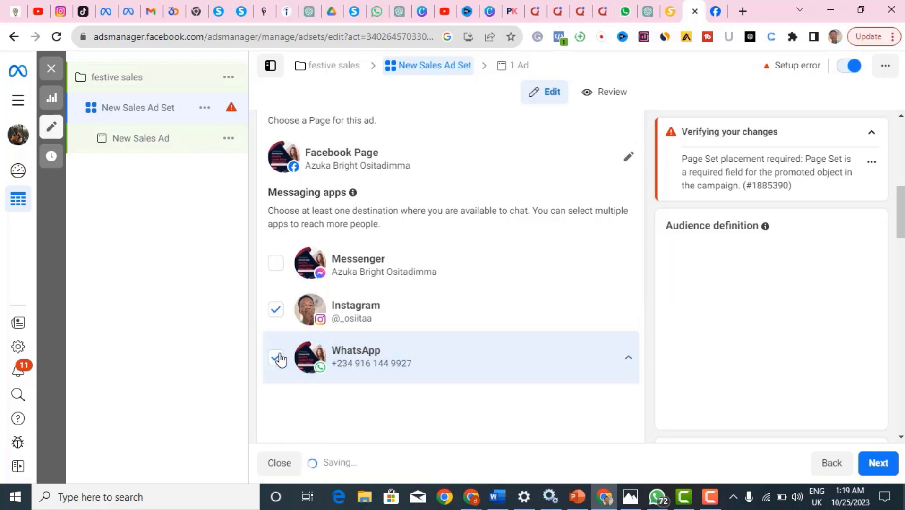
pyautogui.click(276, 313)
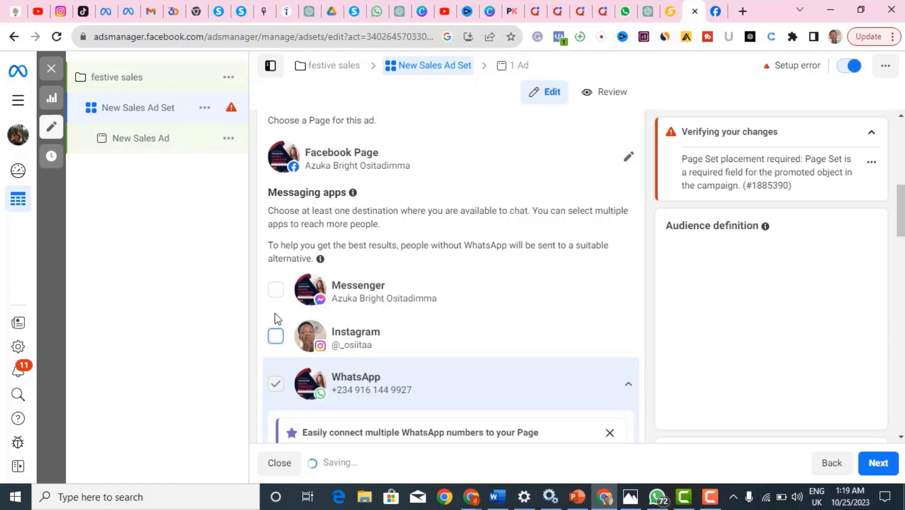
# Set the ad set's daily budget to ₦5000.00
pyautogui.scroll(7, 276, 314)
pyautogui.scroll(-1, 276, 315)
pyautogui.scroll(-12, 276, 320)
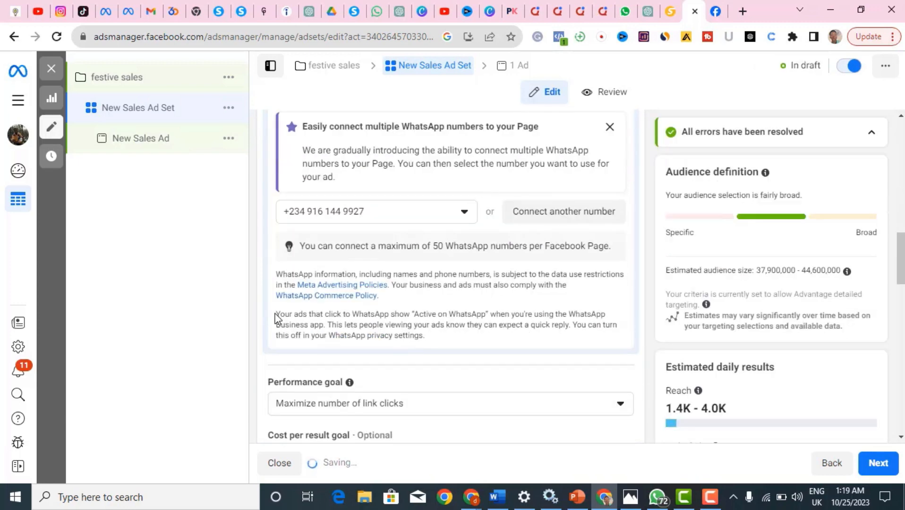
pyautogui.scroll(-3, 276, 318)
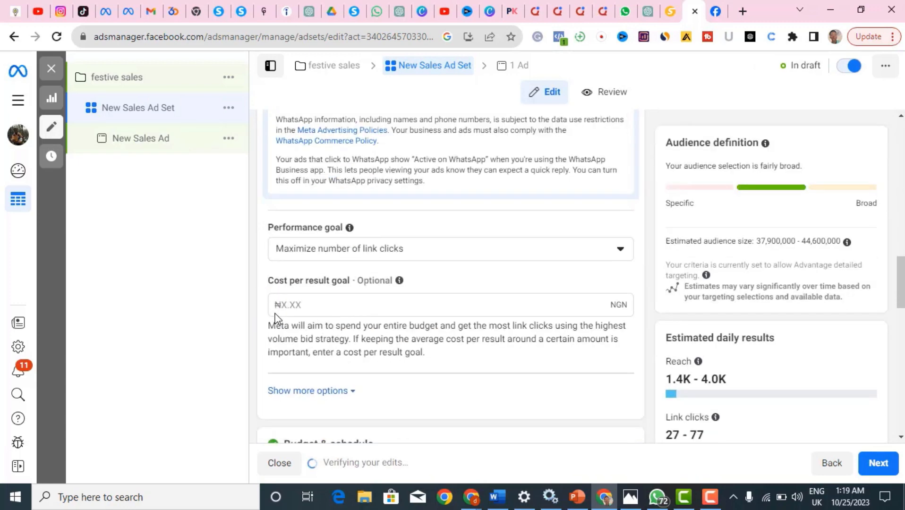
pyautogui.scroll(-3, 277, 310)
pyautogui.scroll(-3, 278, 312)
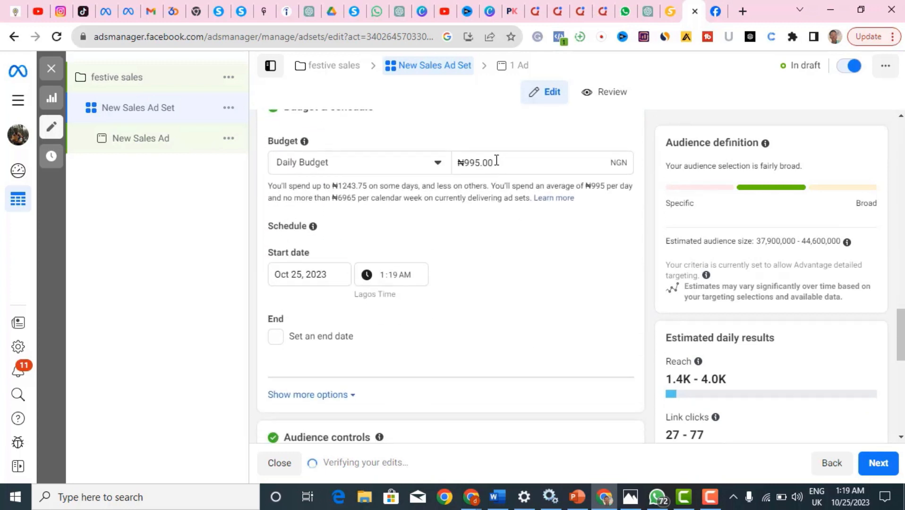
pyautogui.click(479, 161)
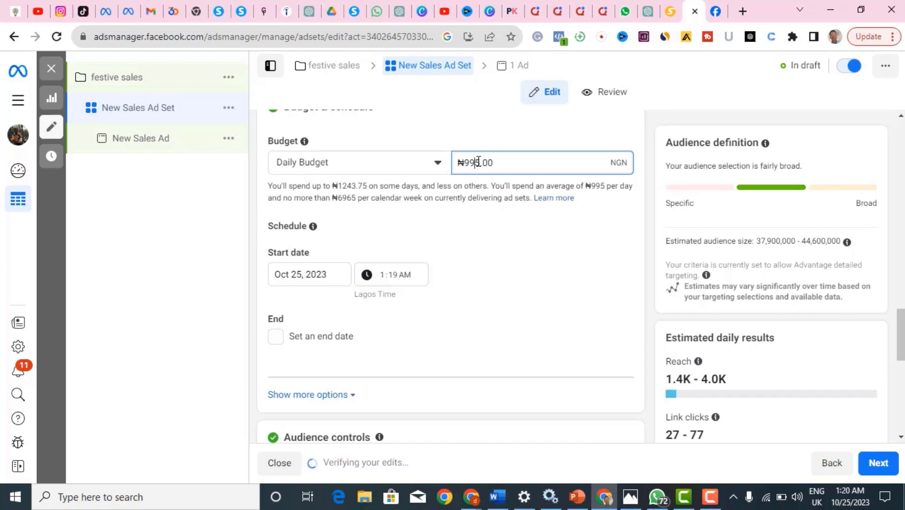
pyautogui.press('BackSpace')
pyautogui.press('BackSpace')
pyautogui.press('BackSpace')
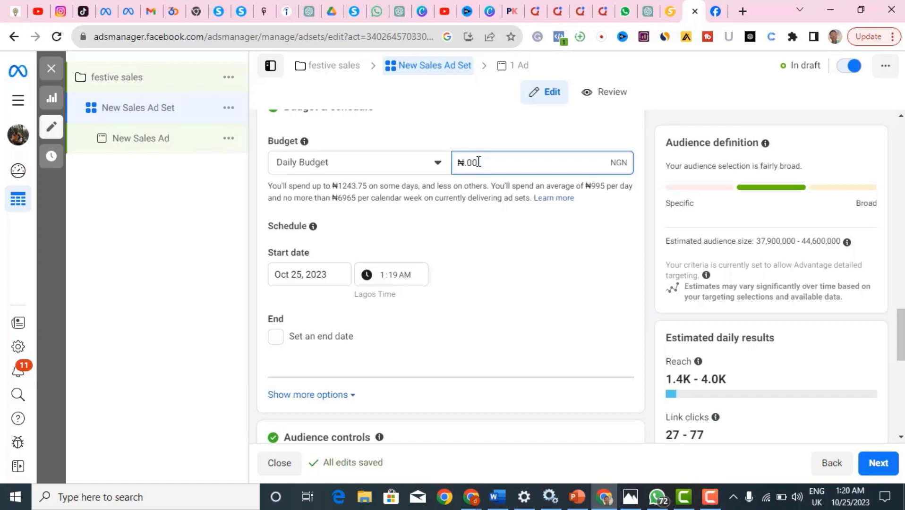
pyautogui.write('5000')
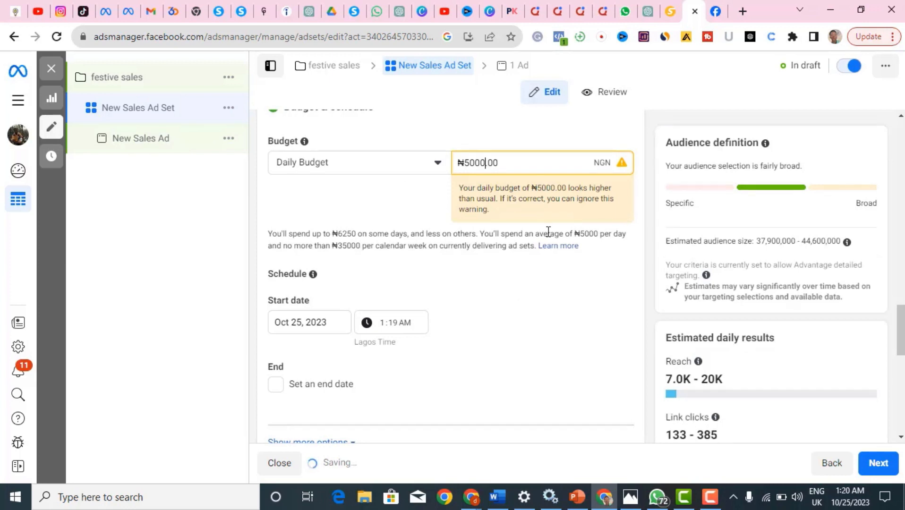
# Open the locations in the audience controls for editing and search for "lagos" among locations to include
pyautogui.scroll(-2, 549, 230)
pyautogui.scroll(-2, 549, 230)
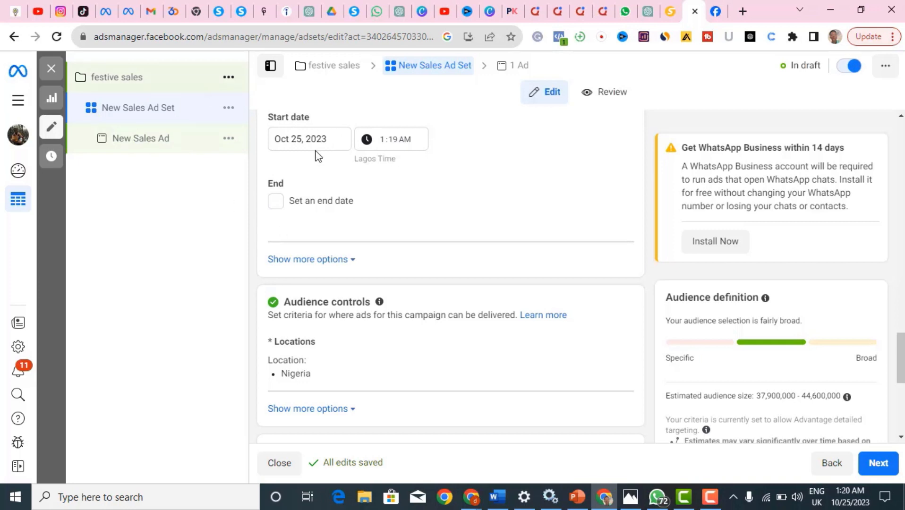
pyautogui.scroll(-5, 400, 260)
pyautogui.scroll(2, 400, 261)
pyautogui.moveTo(304, 273)
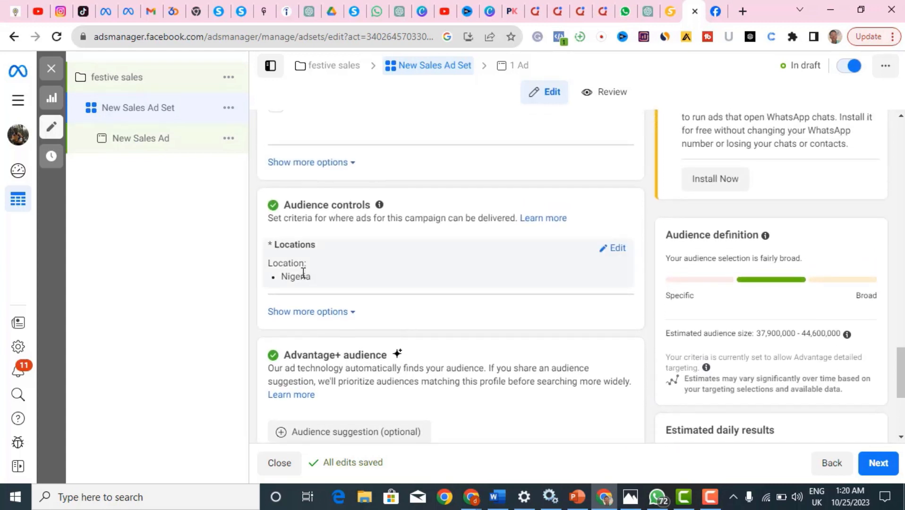
pyautogui.click(614, 249)
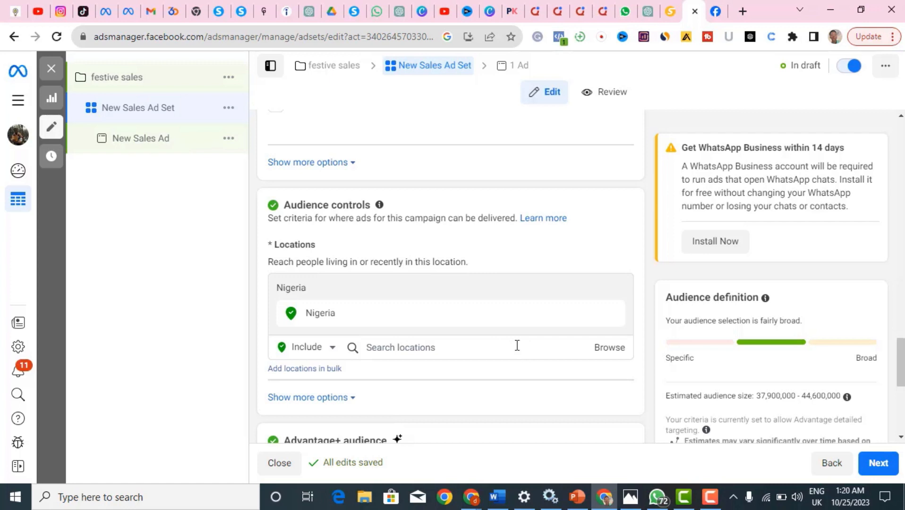
pyautogui.click(501, 348)
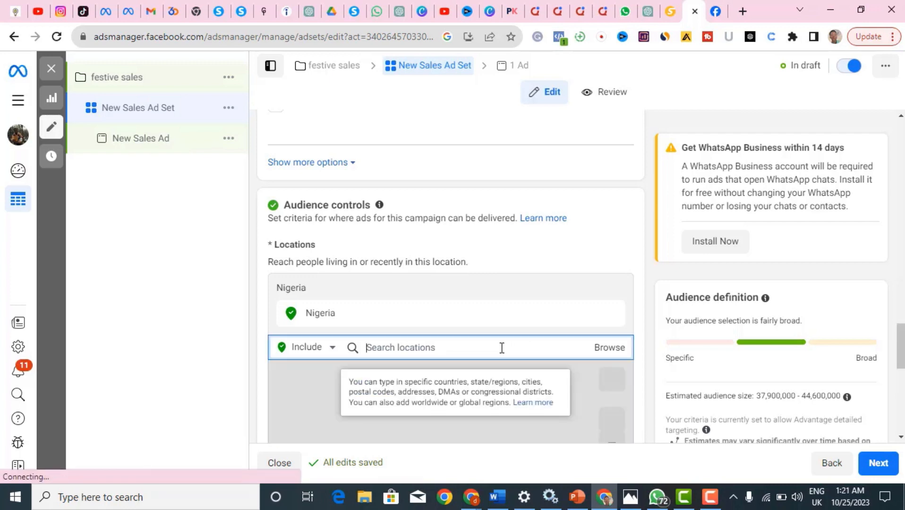
pyautogui.write('lagos')
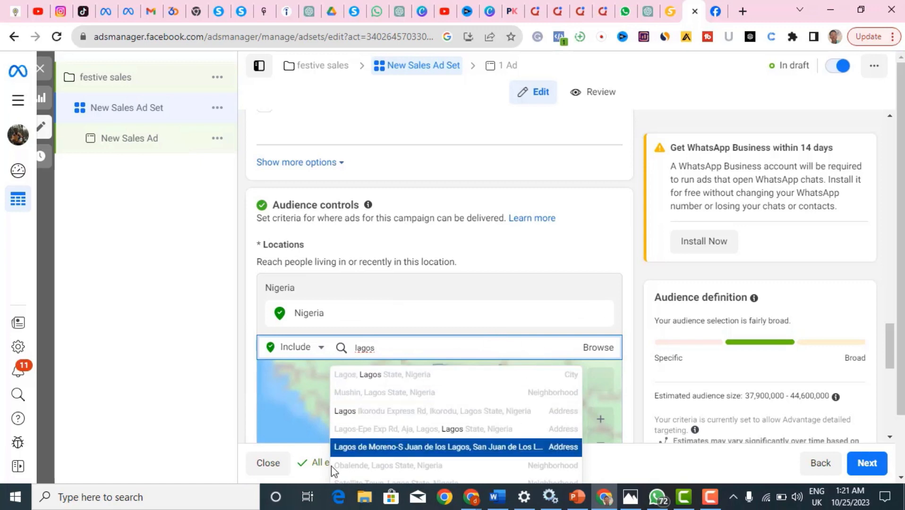
pyautogui.click(672, 264)
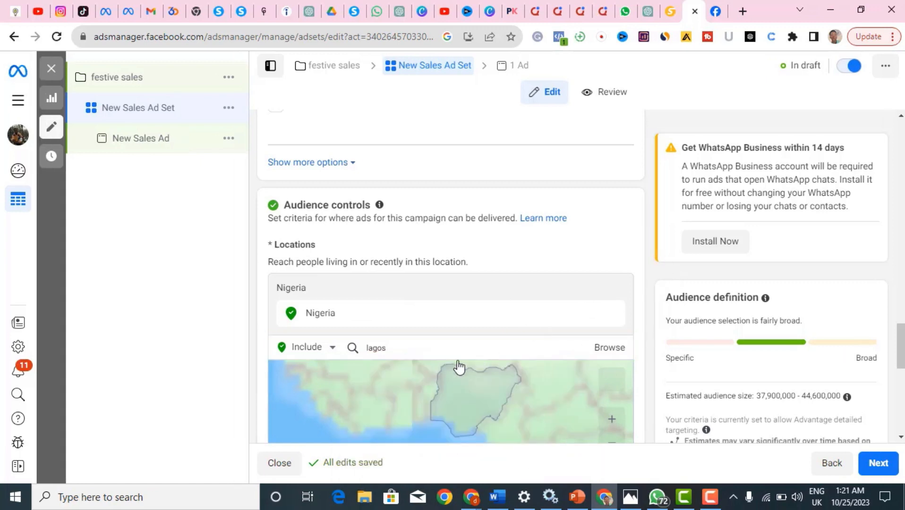
# Review the Advantage+ audience section and change the ad set's placements to Manual placements
pyautogui.scroll(-9, 365, 355)
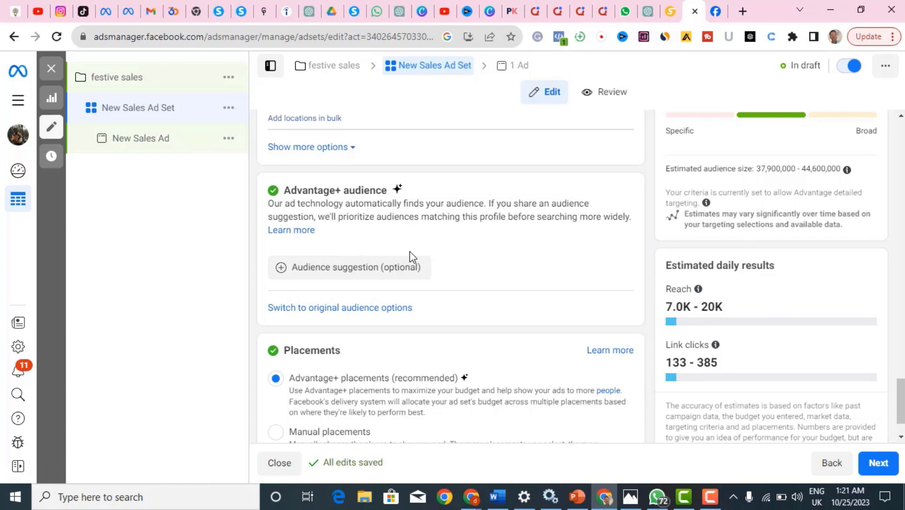
pyautogui.scroll(-1, 410, 251)
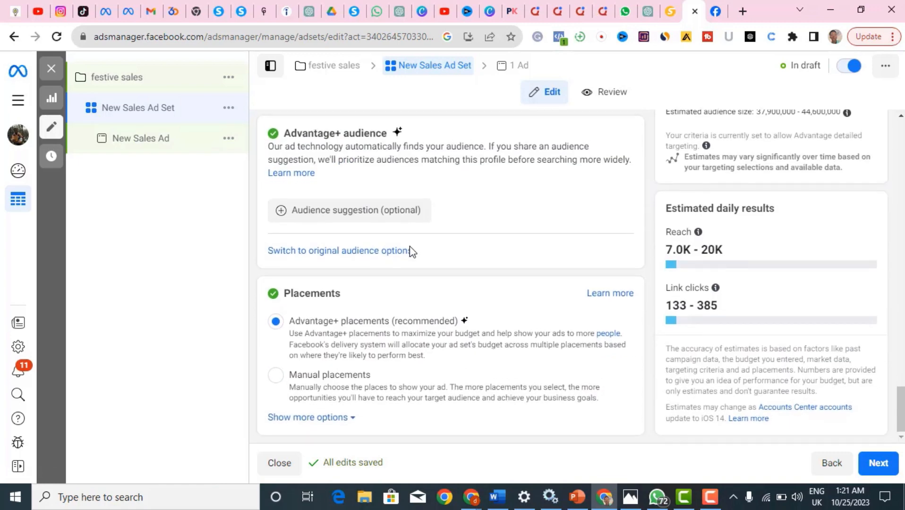
pyautogui.click(410, 251)
pyautogui.scroll(6, 411, 252)
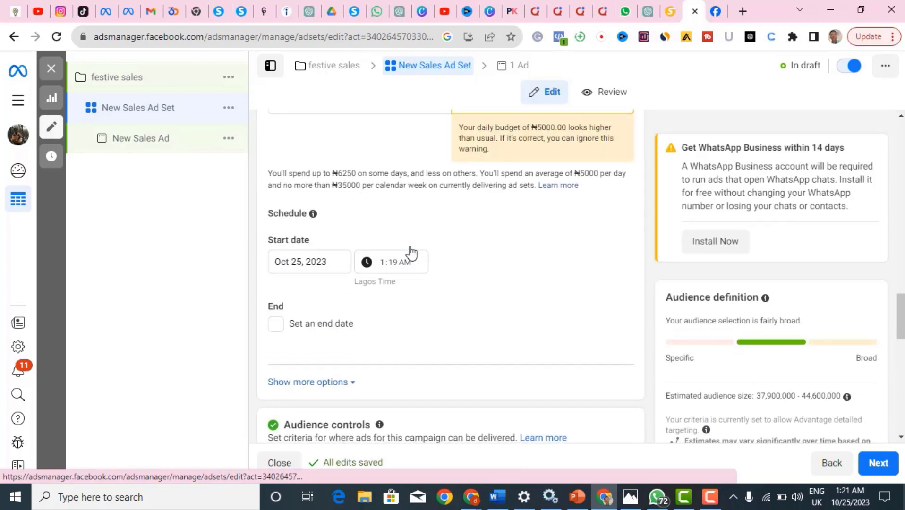
pyautogui.scroll(-1, 410, 252)
pyautogui.scroll(-9, 409, 246)
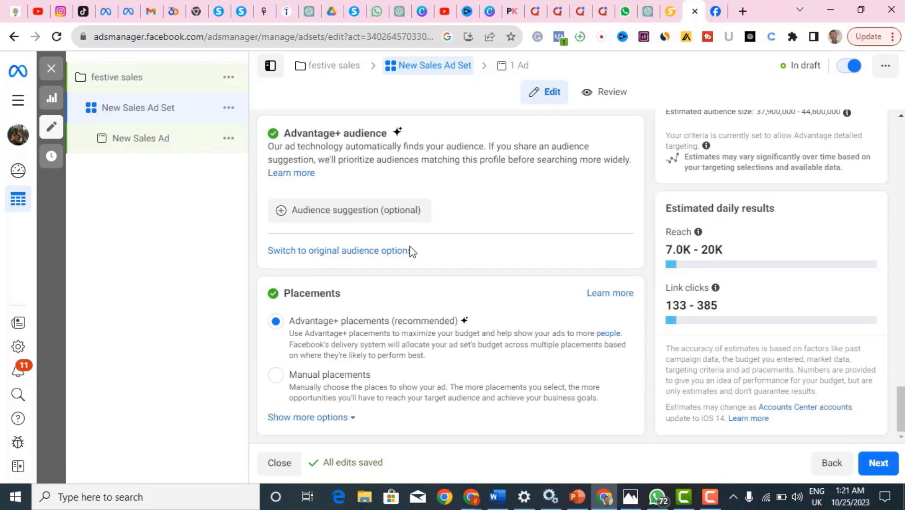
pyautogui.click(277, 376)
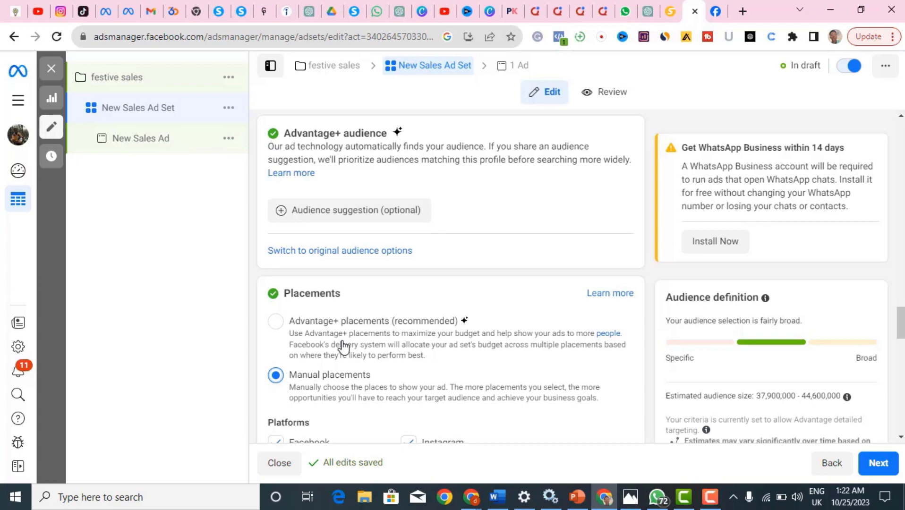
# Remove Audience network and Instagram from the placement platforms, keeping only Facebook
pyautogui.scroll(-6, 343, 347)
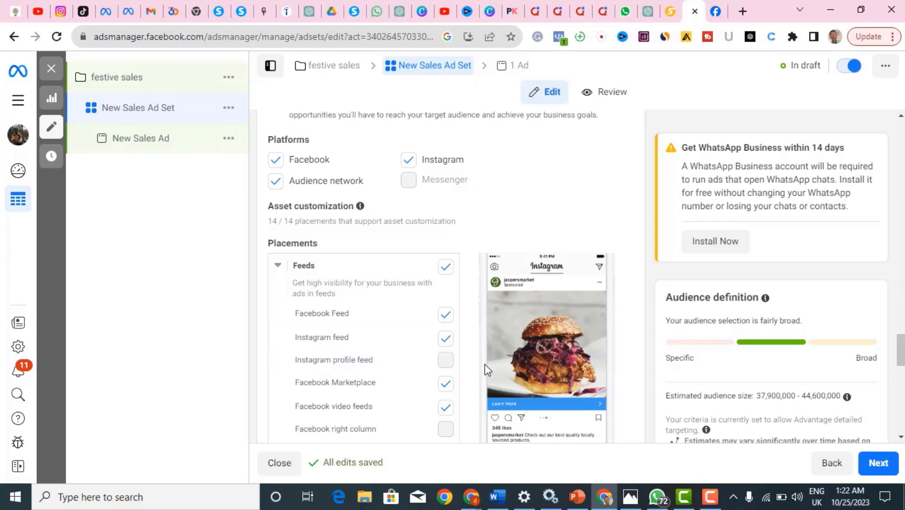
pyautogui.scroll(5, 461, 351)
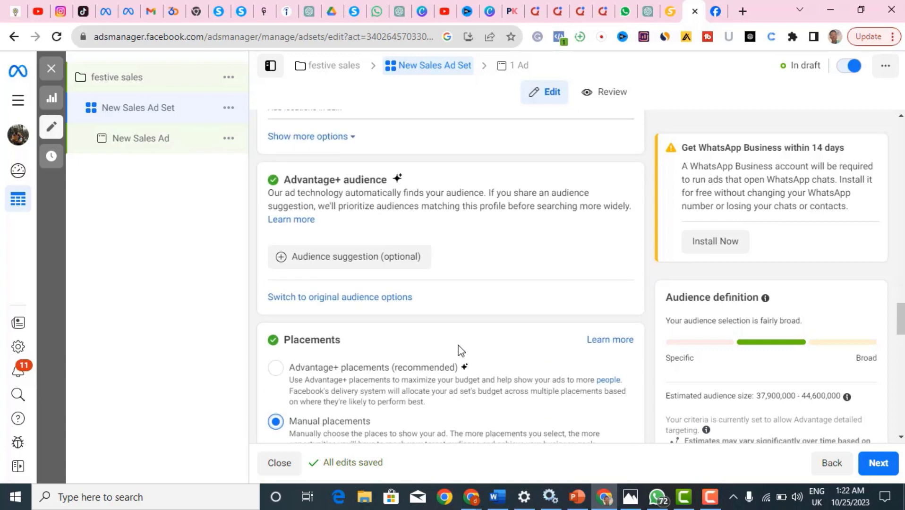
pyautogui.scroll(-6, 461, 350)
pyautogui.scroll(2, 461, 350)
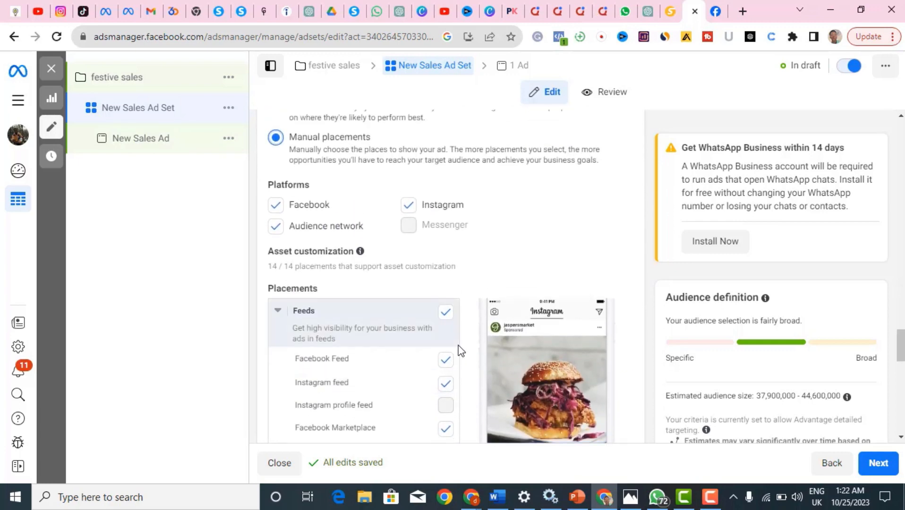
pyautogui.click(276, 226)
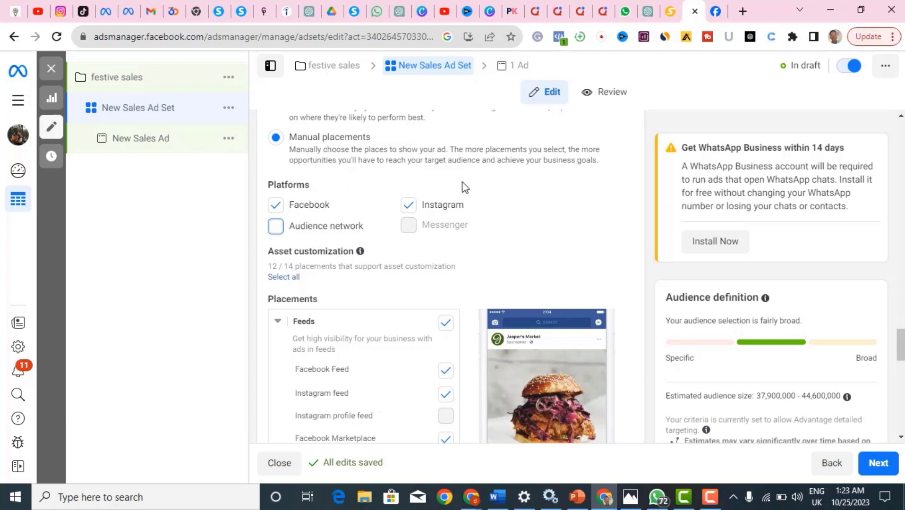
pyautogui.click(409, 210)
pyautogui.click(410, 210)
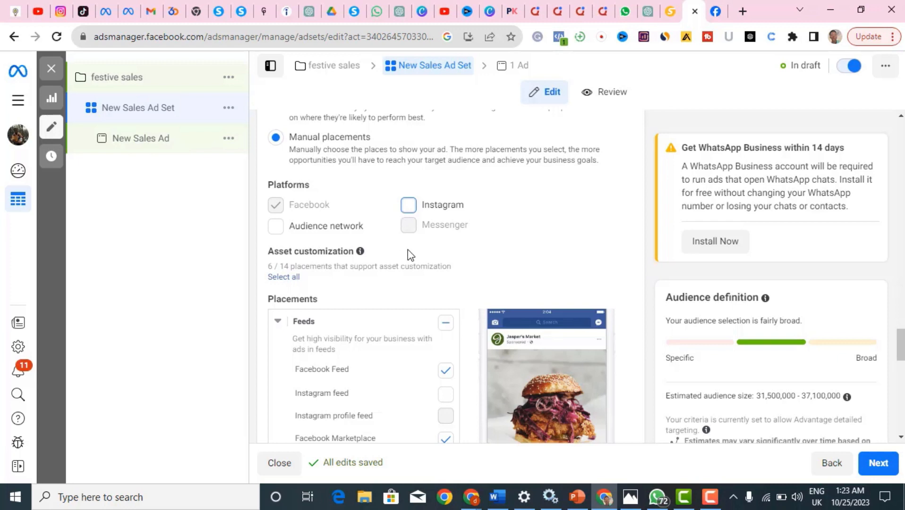
# Deselect the Facebook Marketplace, Facebook Stories, Facebook Reels and Search results placements
pyautogui.scroll(-3, 408, 250)
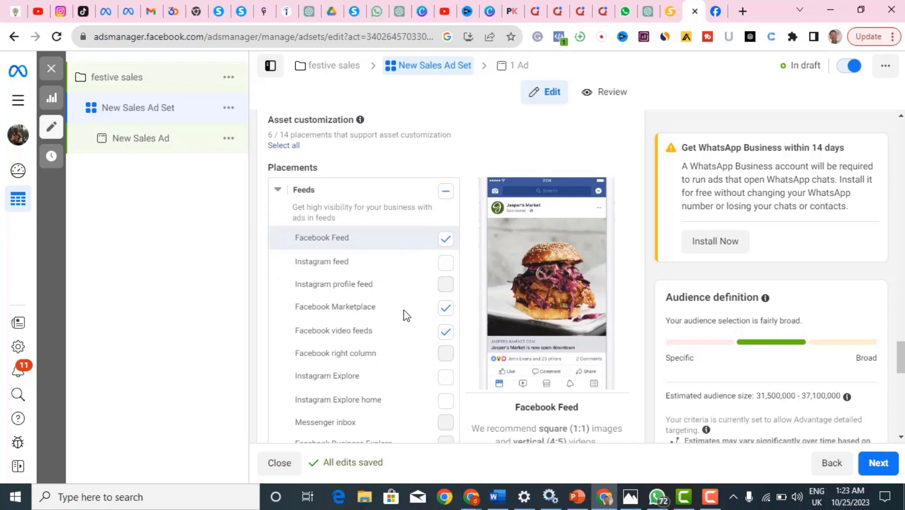
pyautogui.click(445, 309)
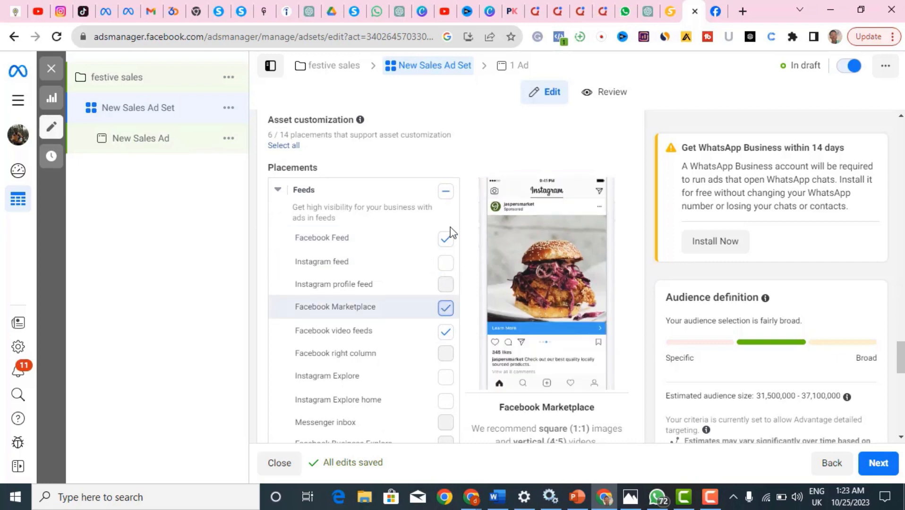
pyautogui.scroll(-7, 459, 333)
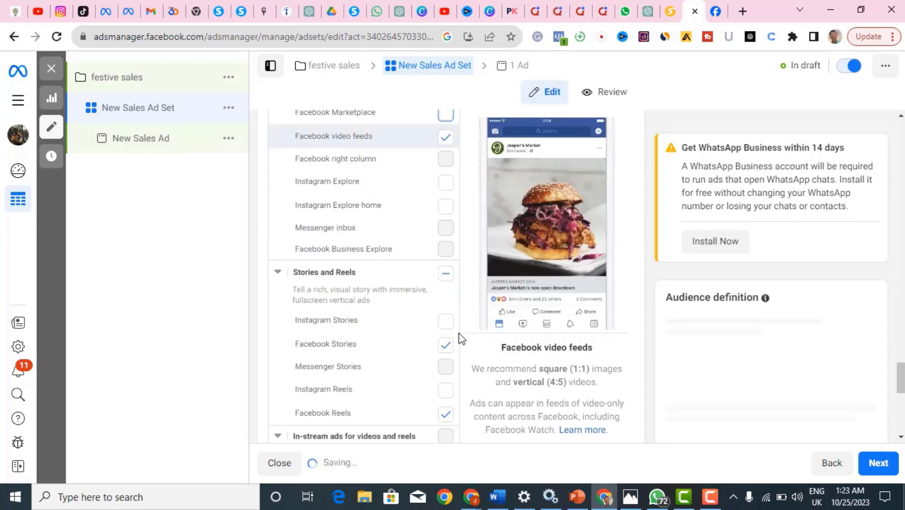
pyautogui.click(445, 198)
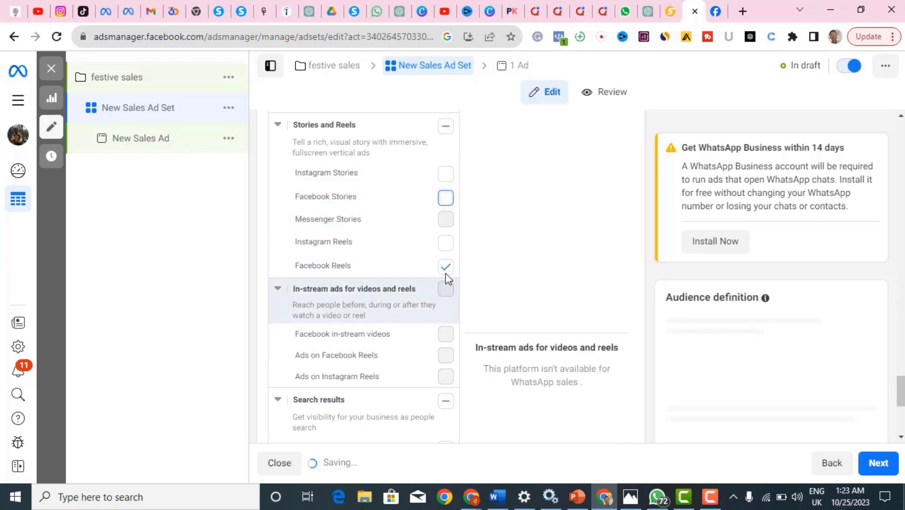
pyautogui.click(445, 406)
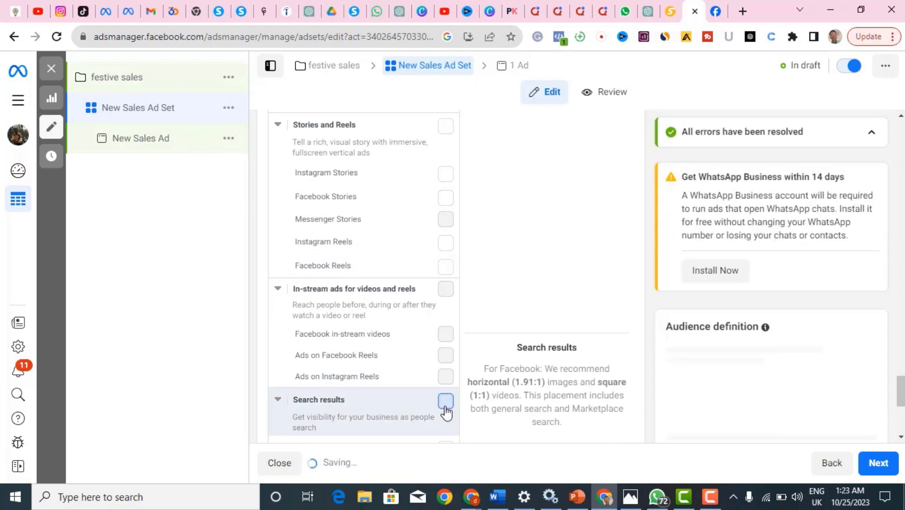
pyautogui.click(445, 402)
pyautogui.scroll(-5, 446, 412)
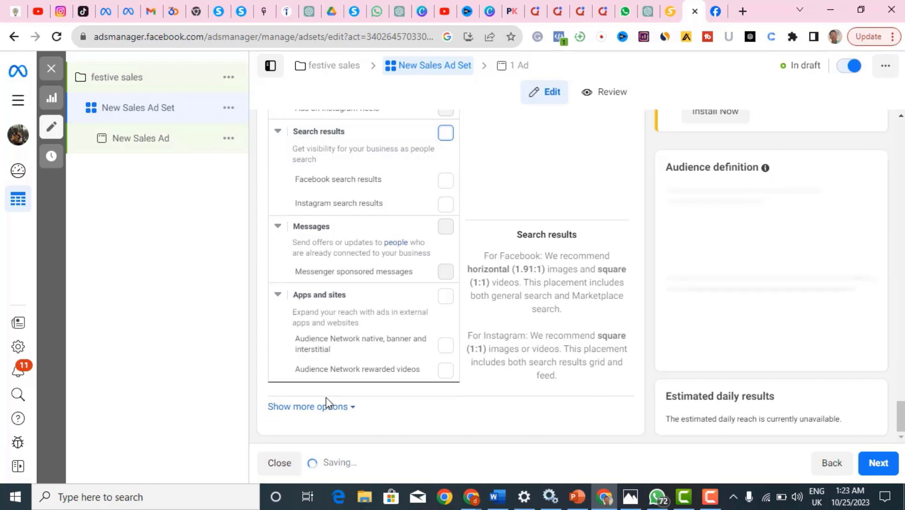
# Expand the additional placement options to review device and brand safety settings, and proceed to the ad level
pyautogui.click(331, 409)
pyautogui.scroll(-6, 332, 413)
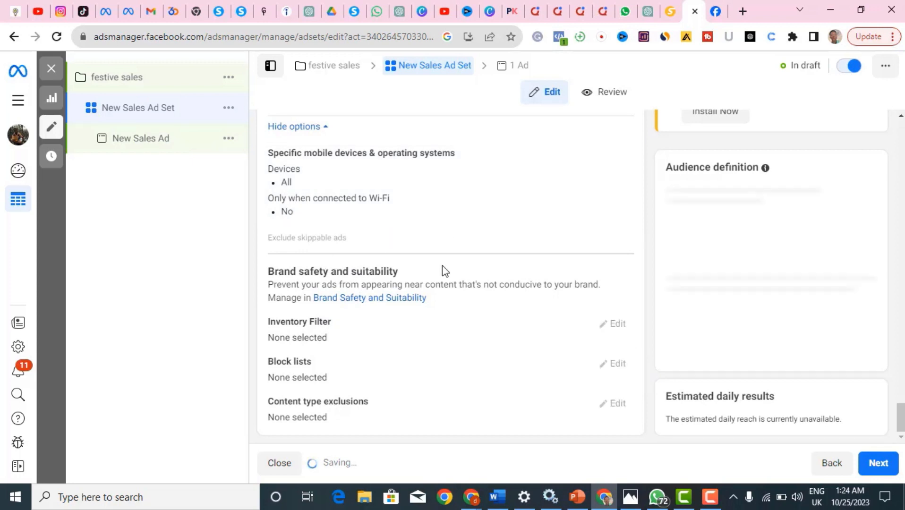
pyautogui.click(879, 465)
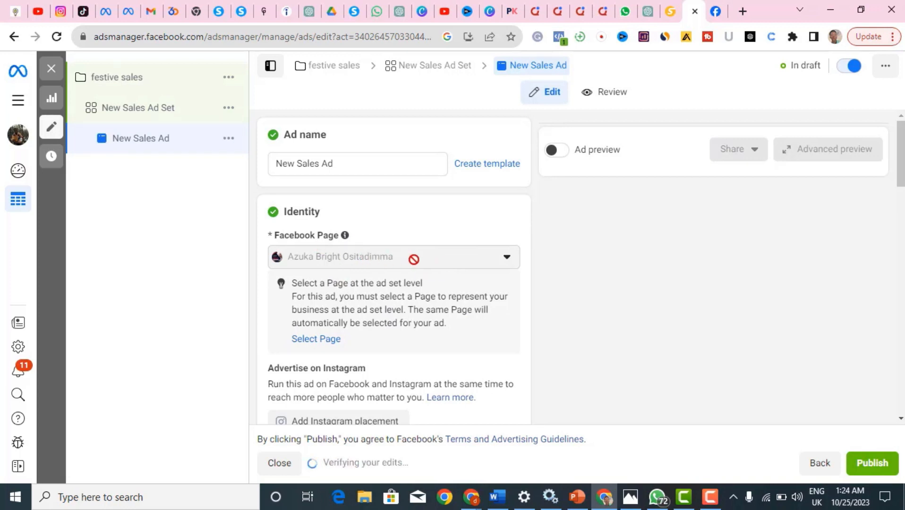
# Check the Page shortcuts on the Facebook home page, and review the ad's setup and creative options in Ads Manager
pyautogui.click(727, 13)
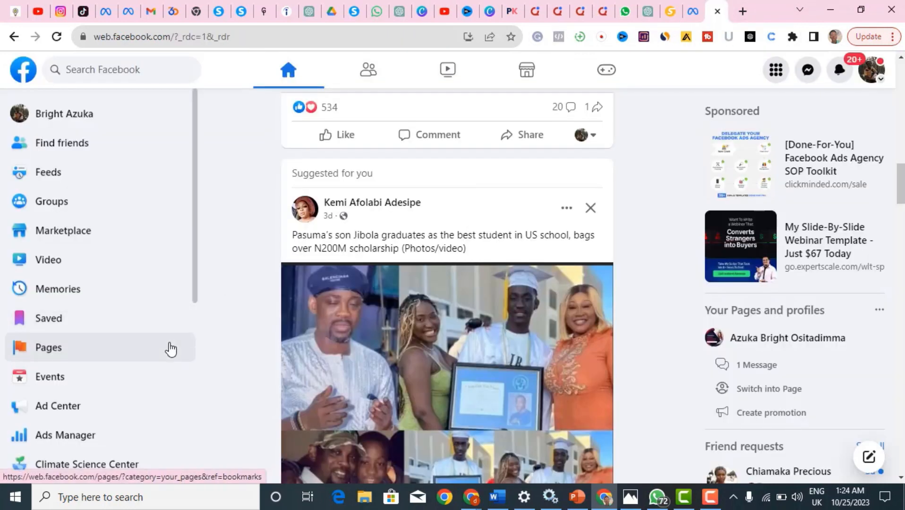
pyautogui.scroll(-7, 186, 196)
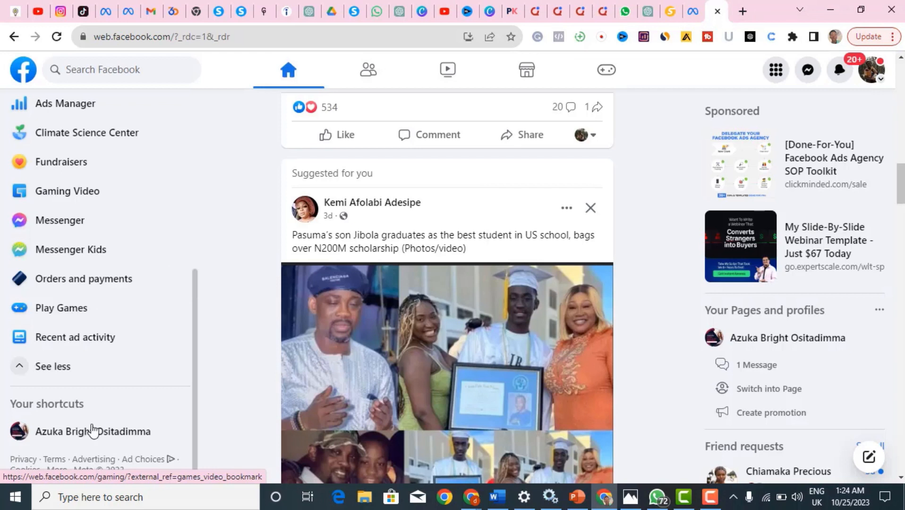
pyautogui.scroll(6, 133, 210)
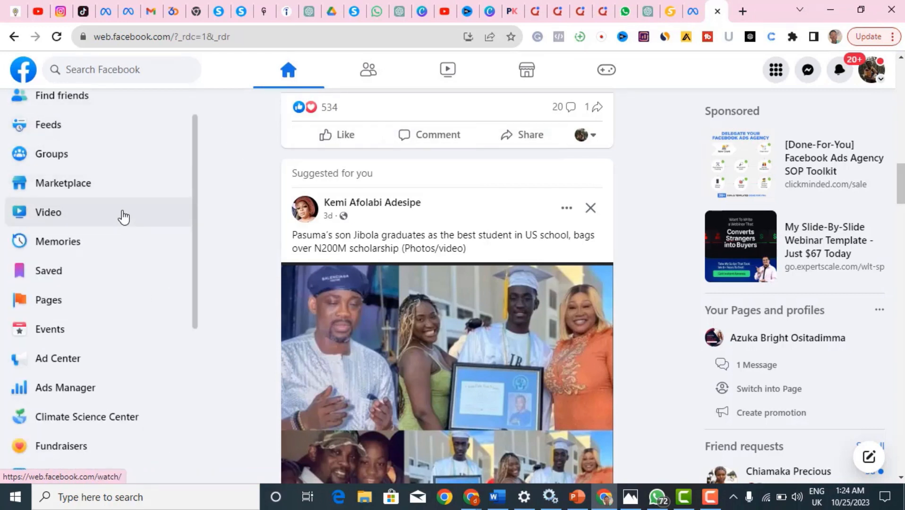
pyautogui.scroll(1, 124, 217)
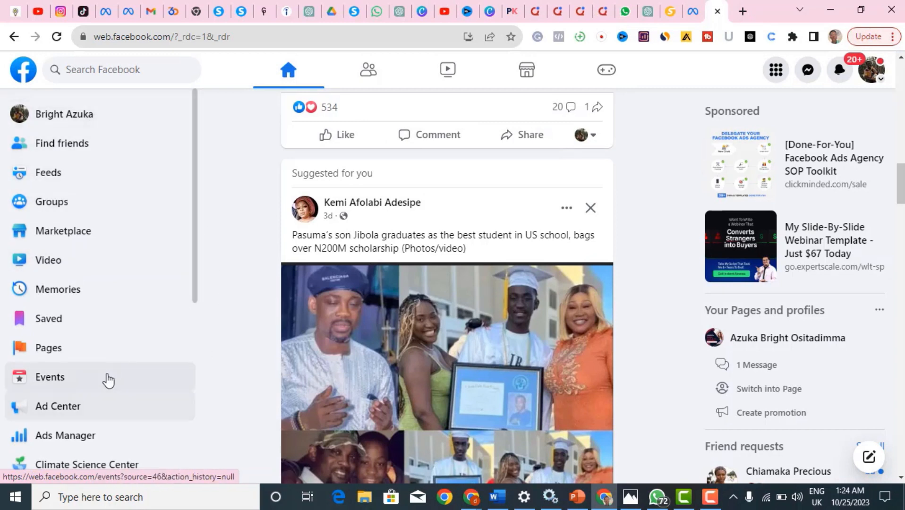
pyautogui.moveTo(694, 19)
pyautogui.click(696, 19)
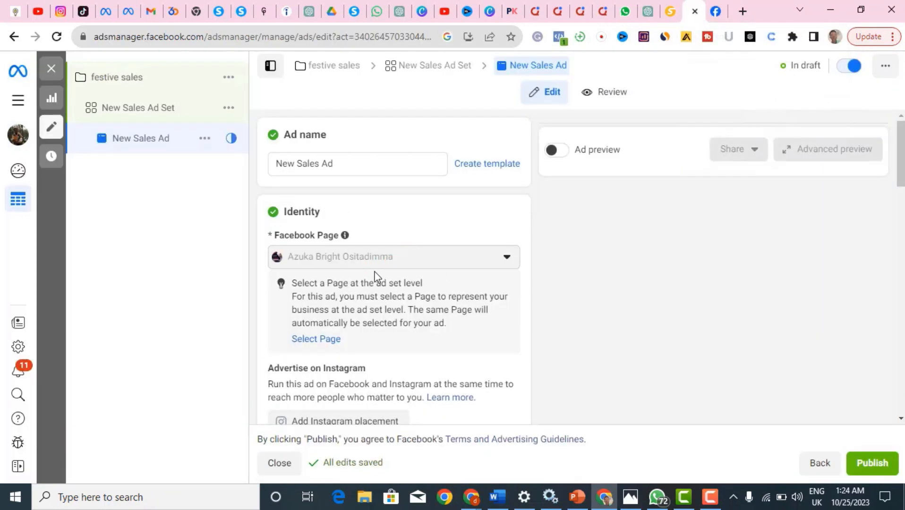
pyautogui.scroll(-6, 374, 276)
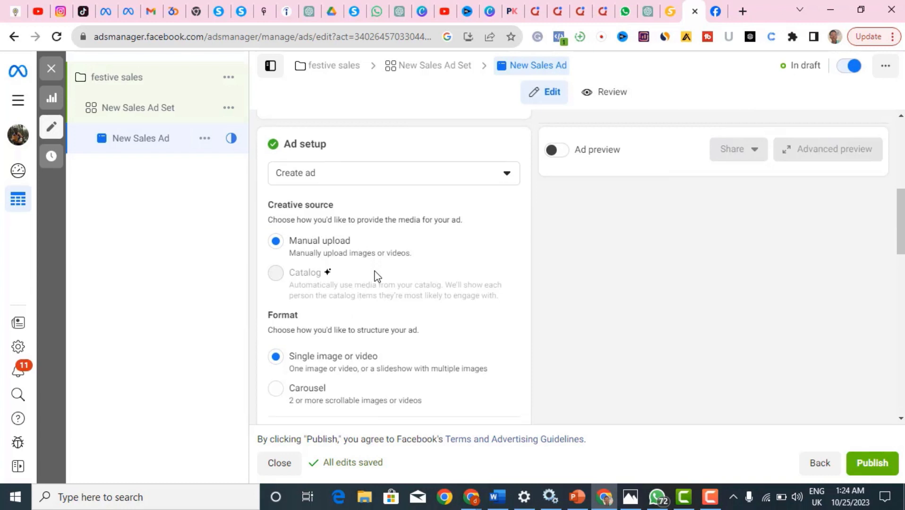
pyautogui.scroll(2, 374, 277)
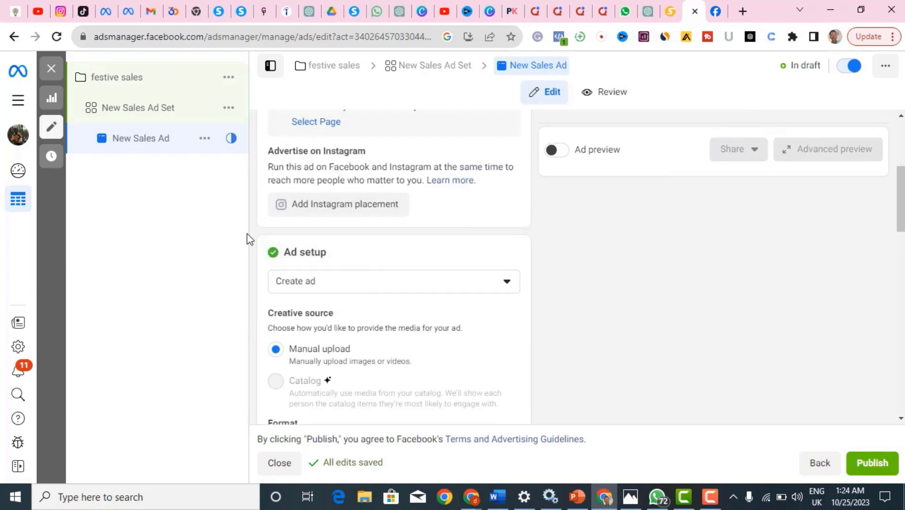
pyautogui.scroll(-4, 324, 347)
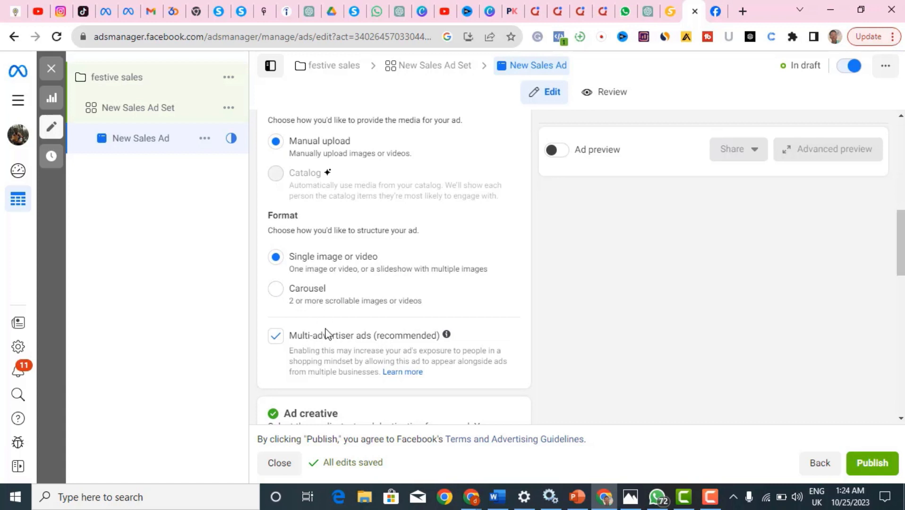
pyautogui.scroll(-4, 325, 334)
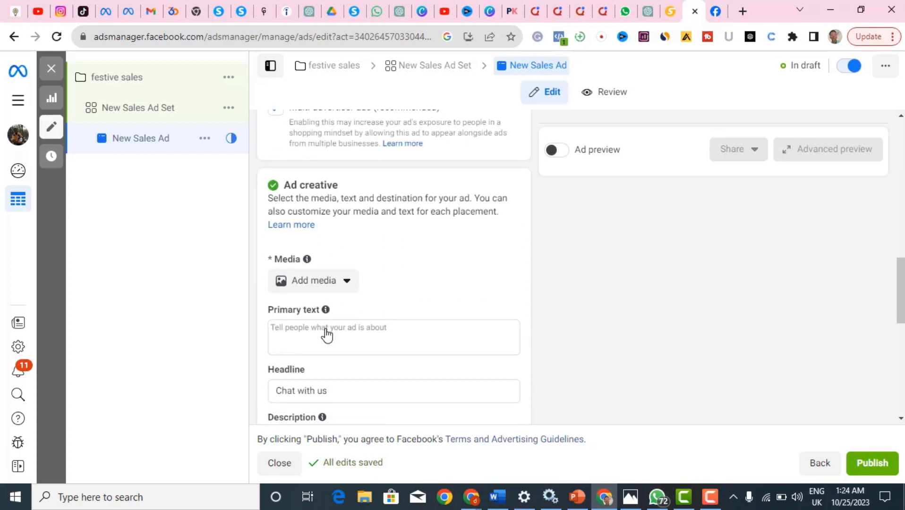
pyautogui.moveTo(325, 309)
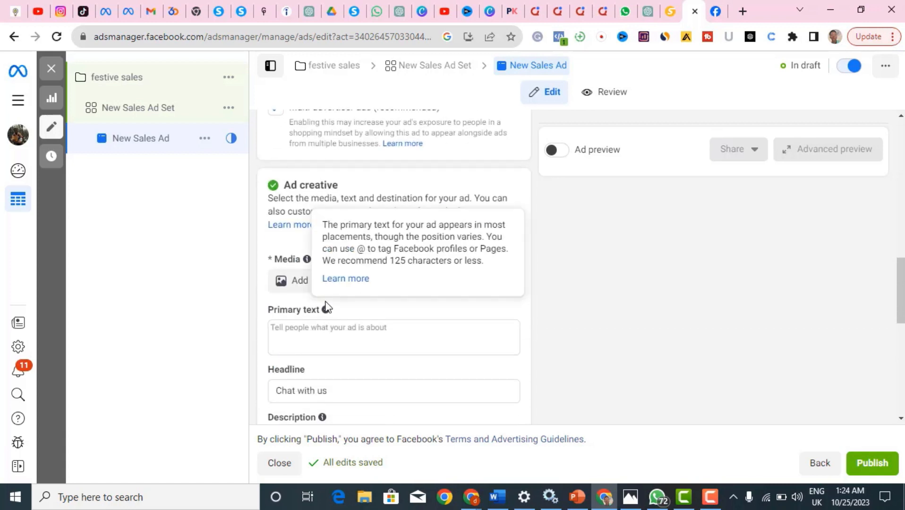
pyautogui.click(294, 281)
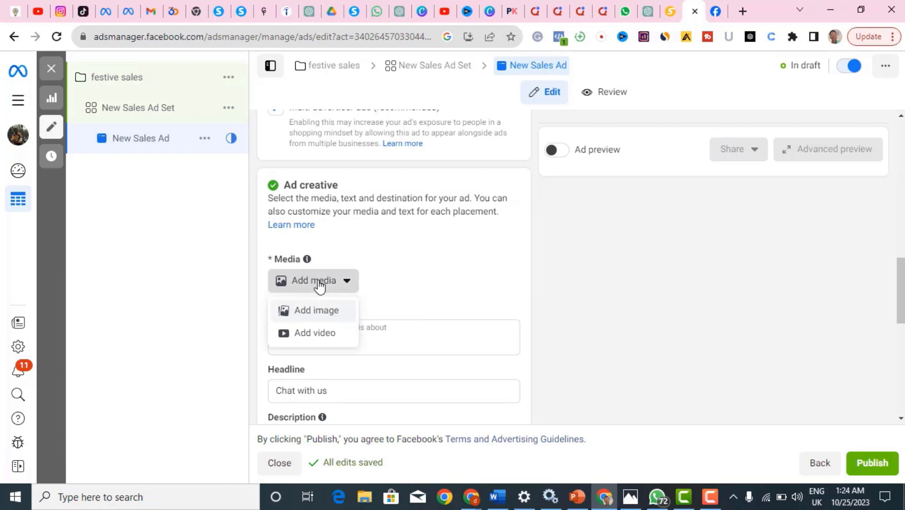
pyautogui.click(318, 332)
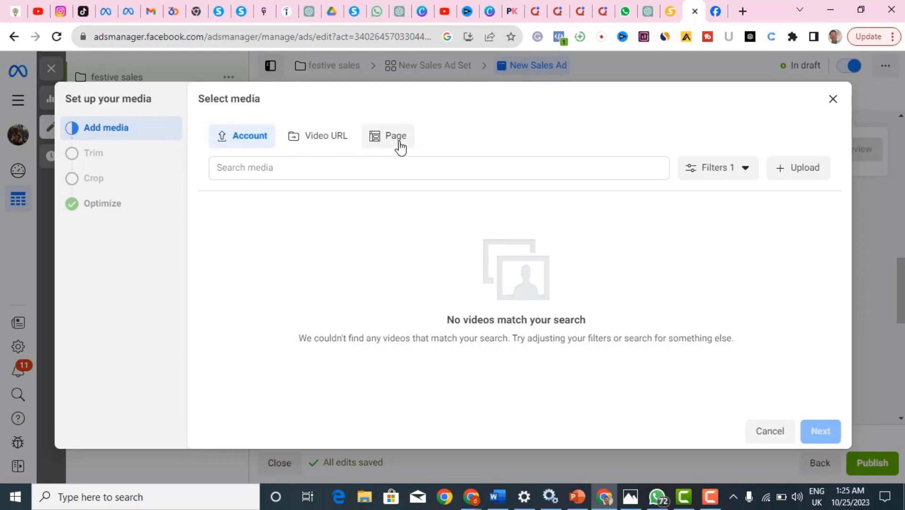
pyautogui.click(811, 178)
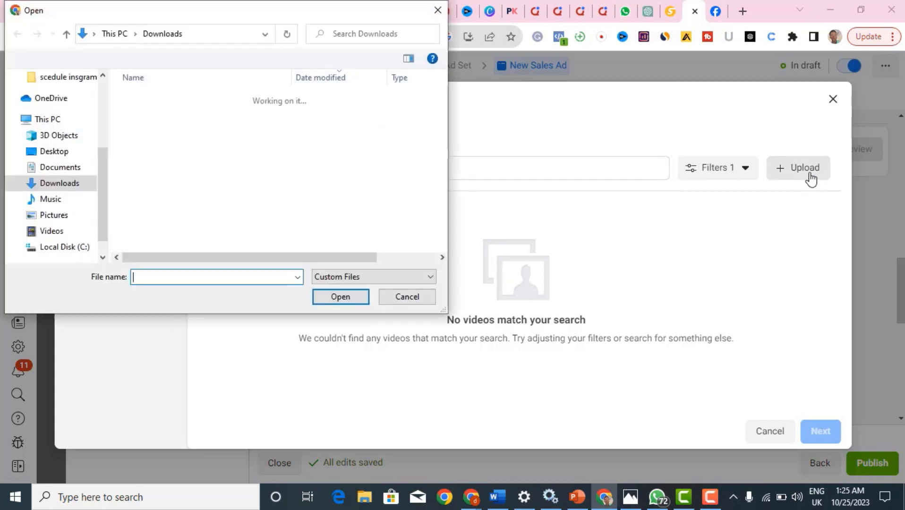
pyautogui.click(395, 300)
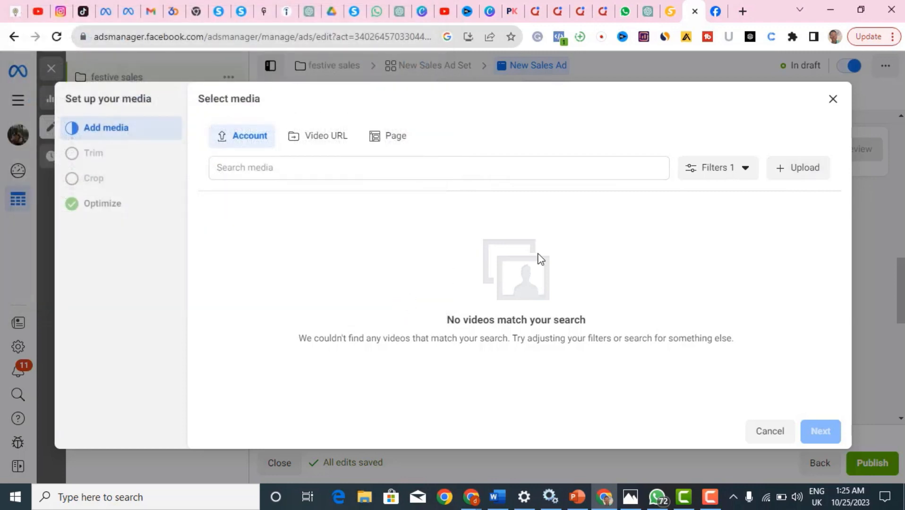
pyautogui.click(832, 99)
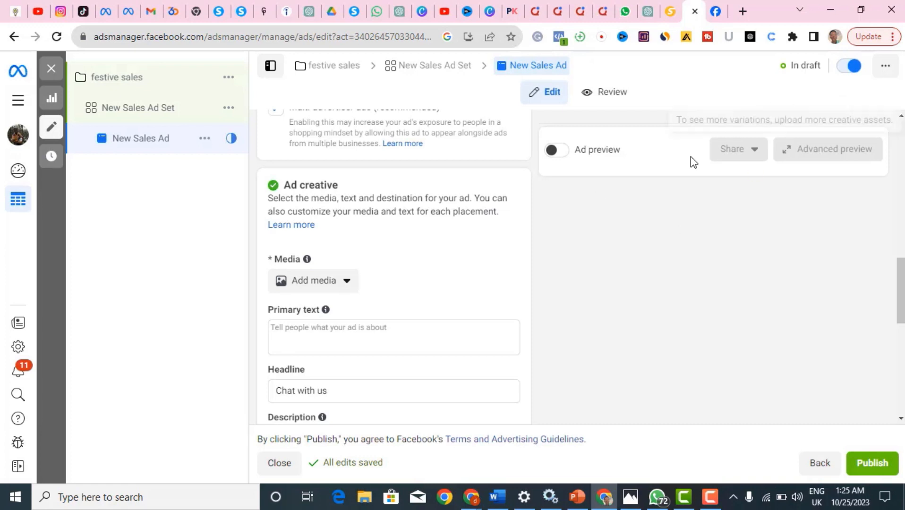
# Add the 720 × 1280 video from the Facebook Page as the ad's media, keeping the default trim, Original crop and optimizations
pyautogui.click(302, 281)
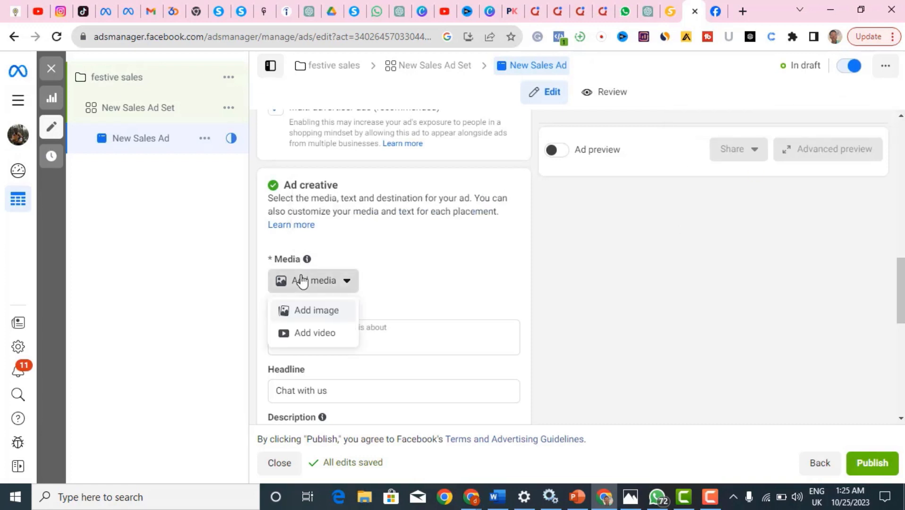
pyautogui.click(320, 335)
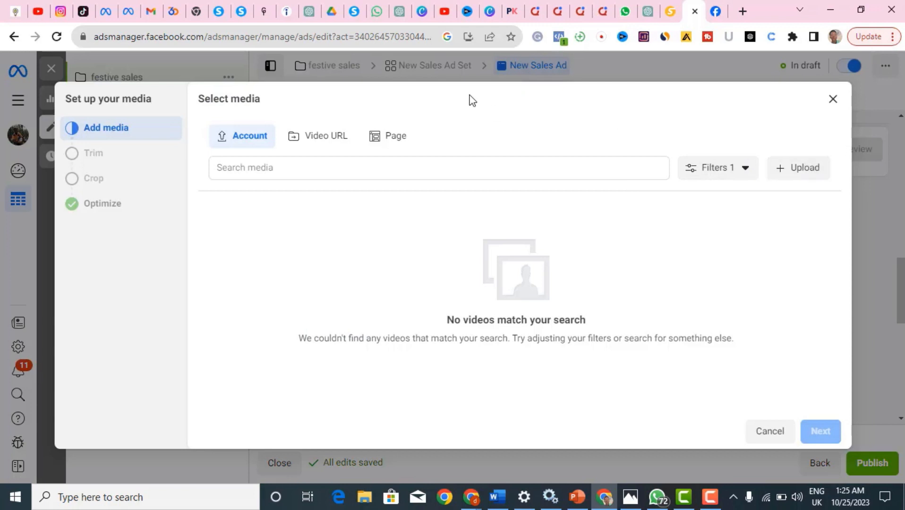
pyautogui.click(404, 135)
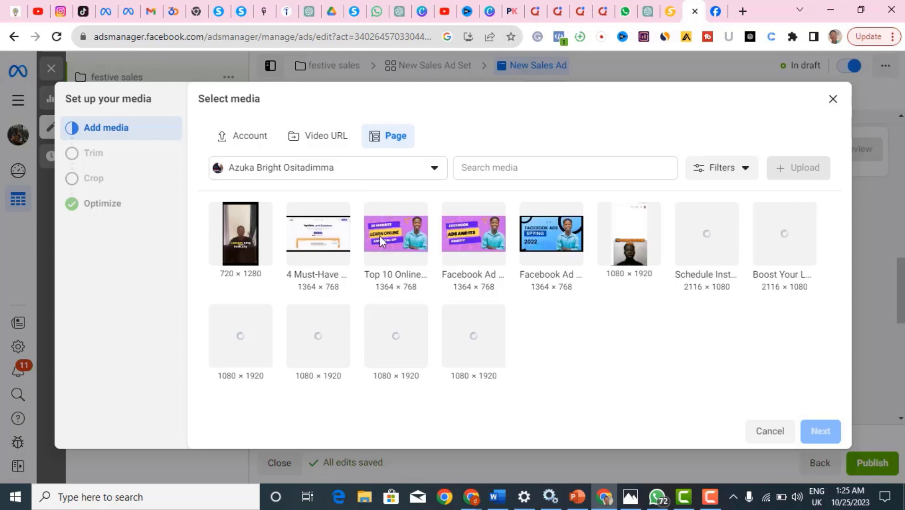
pyautogui.click(244, 251)
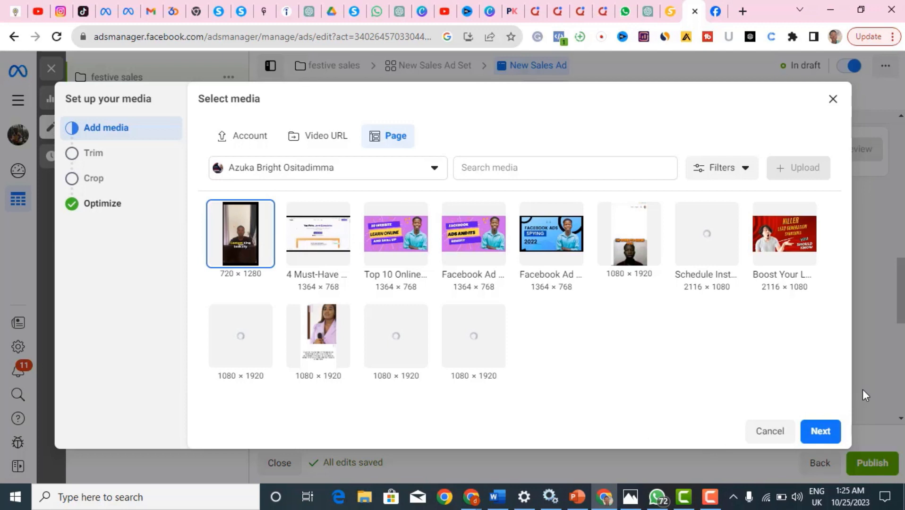
pyautogui.click(822, 428)
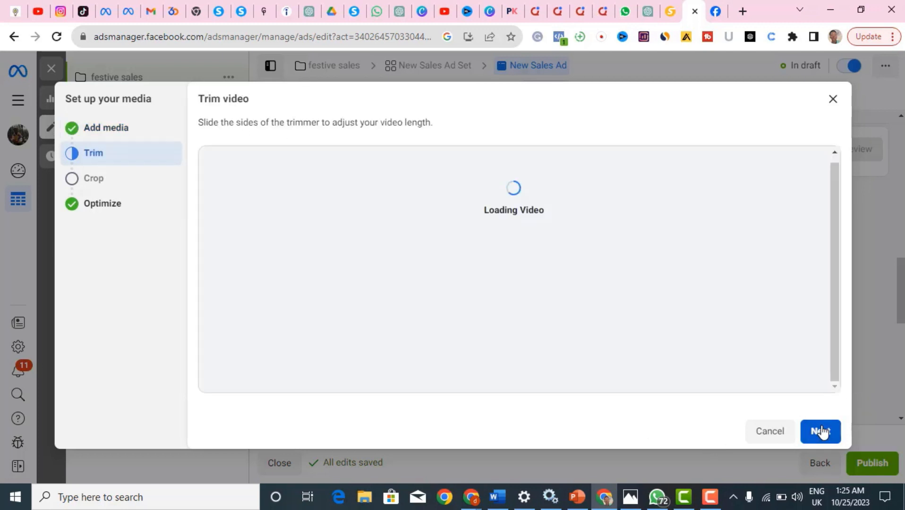
pyautogui.click(822, 431)
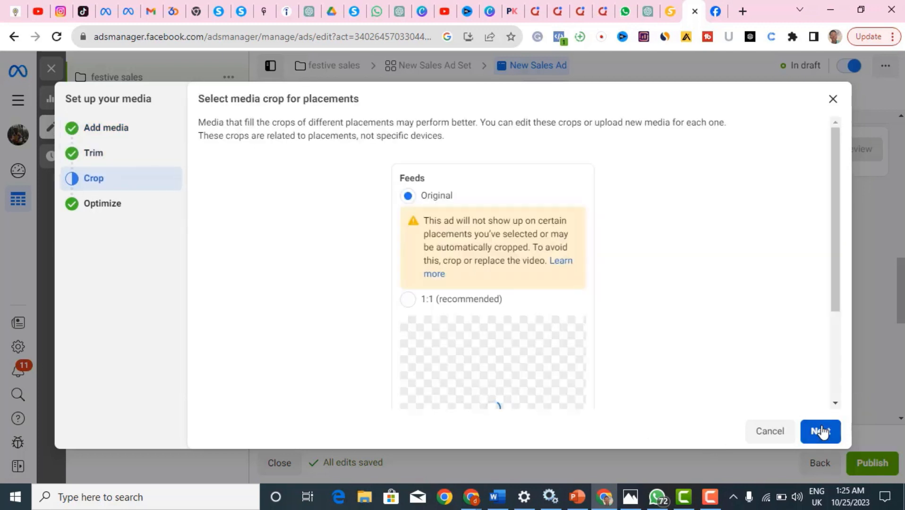
pyautogui.click(822, 431)
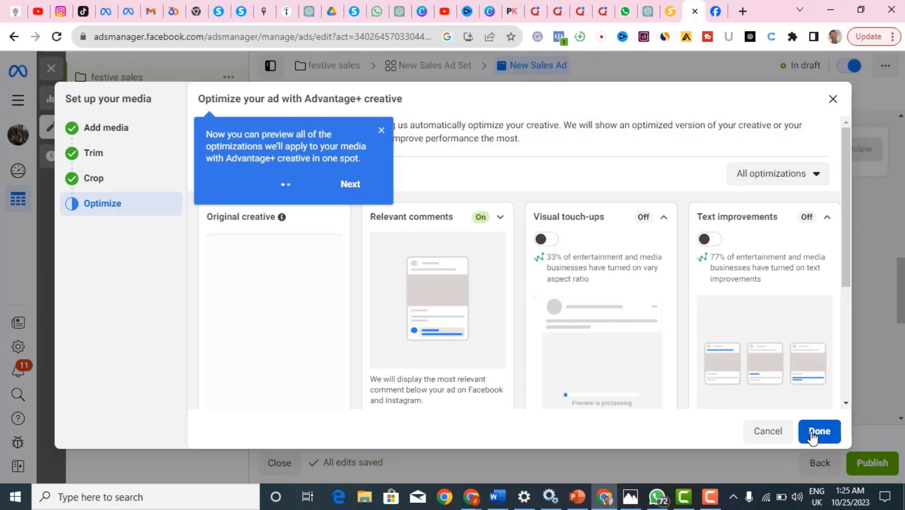
pyautogui.click(812, 437)
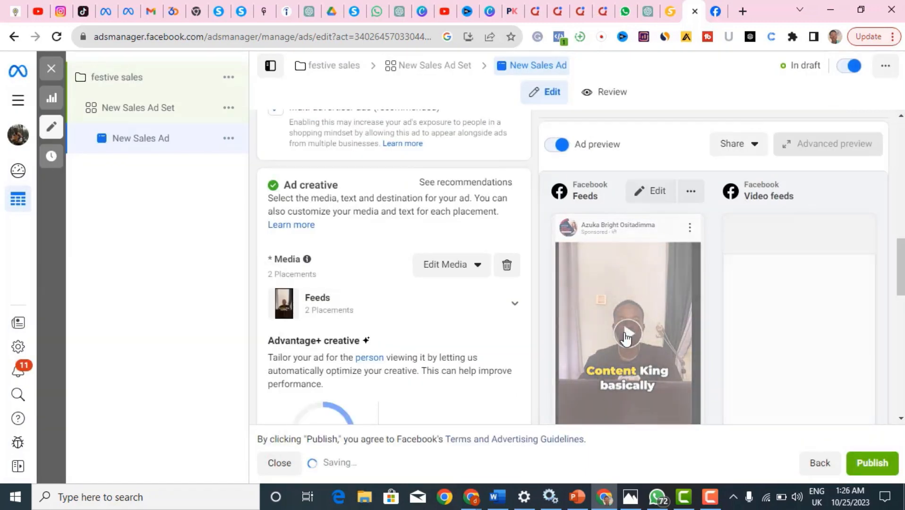
# Open the ad's primary text for editing, and copy the caption of the sponsored Google Ads post from the Facebook feed
pyautogui.scroll(-2, 323, 337)
pyautogui.moveTo(325, 326)
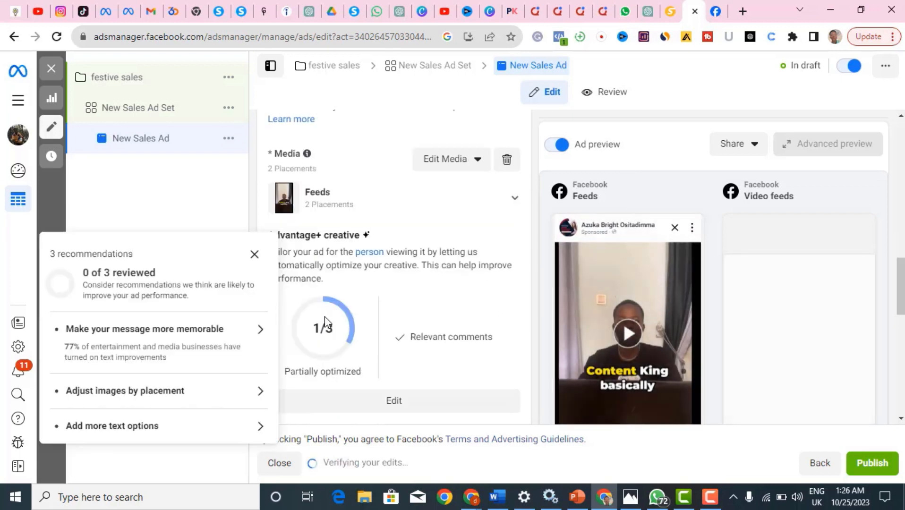
pyautogui.scroll(-2, 324, 317)
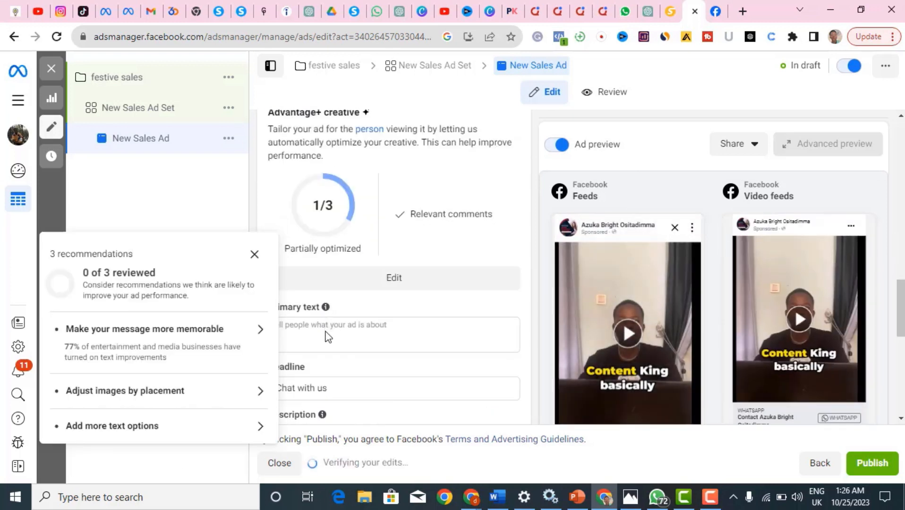
pyautogui.click(326, 333)
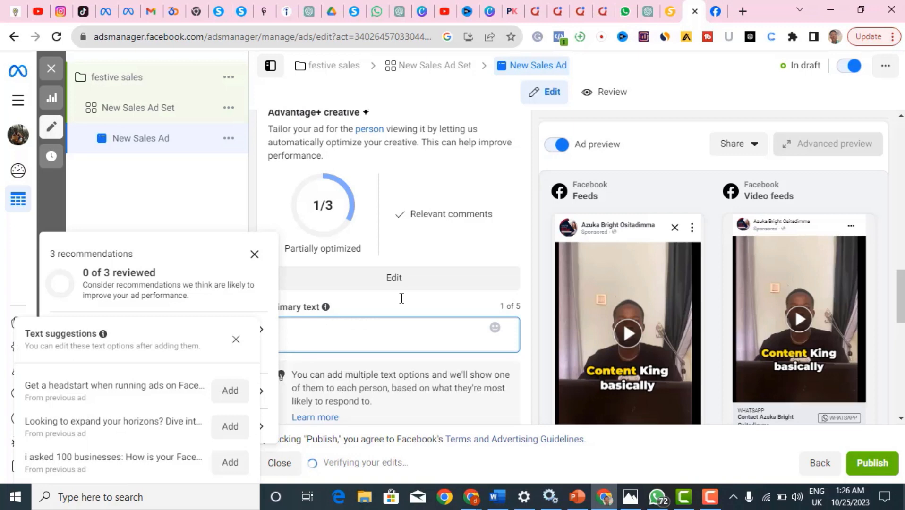
pyautogui.click(716, 10)
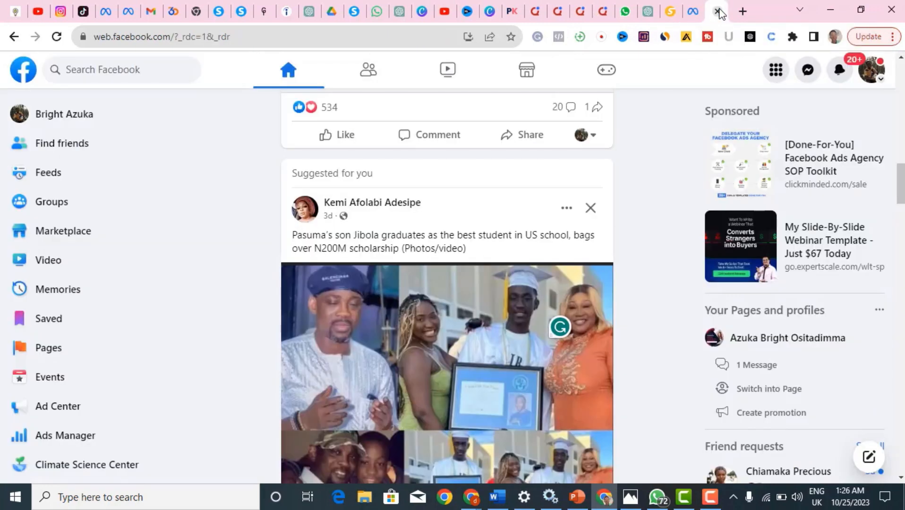
pyautogui.scroll(8, 463, 219)
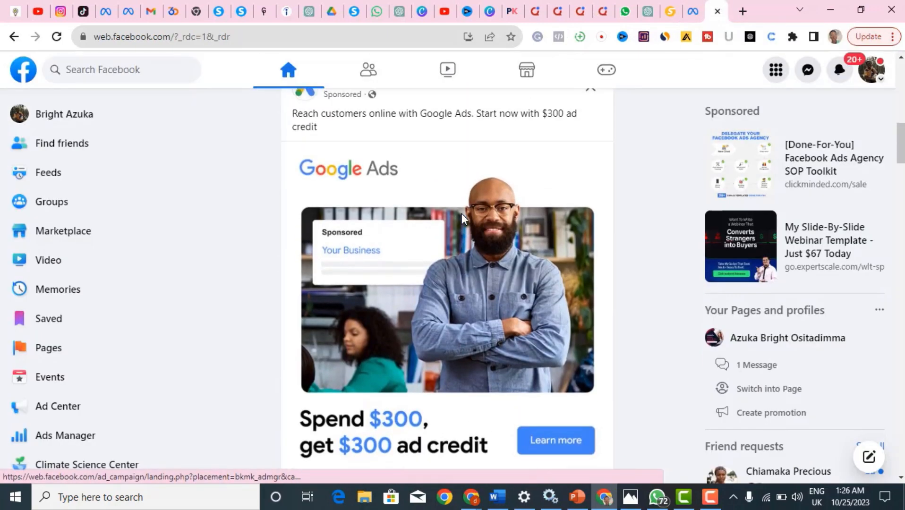
pyautogui.scroll(1, 464, 219)
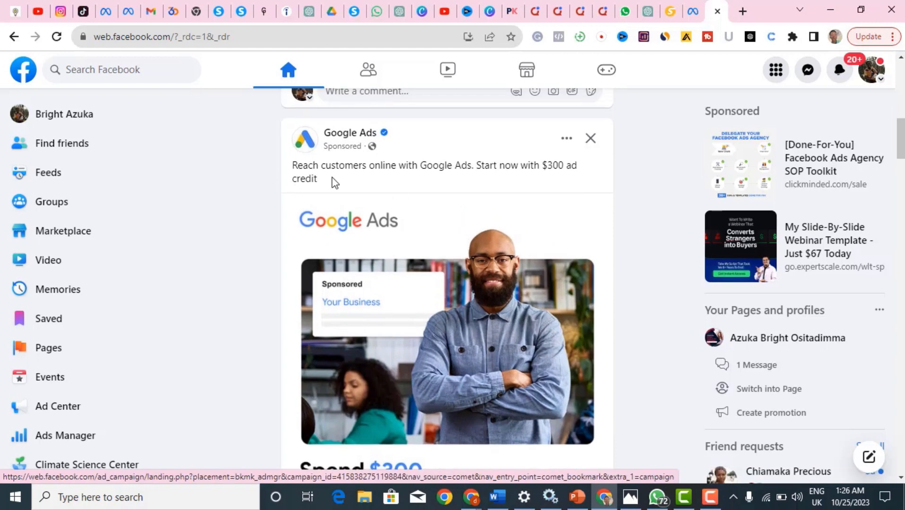
pyautogui.moveTo(322, 181); pyautogui.dragTo(282, 171)
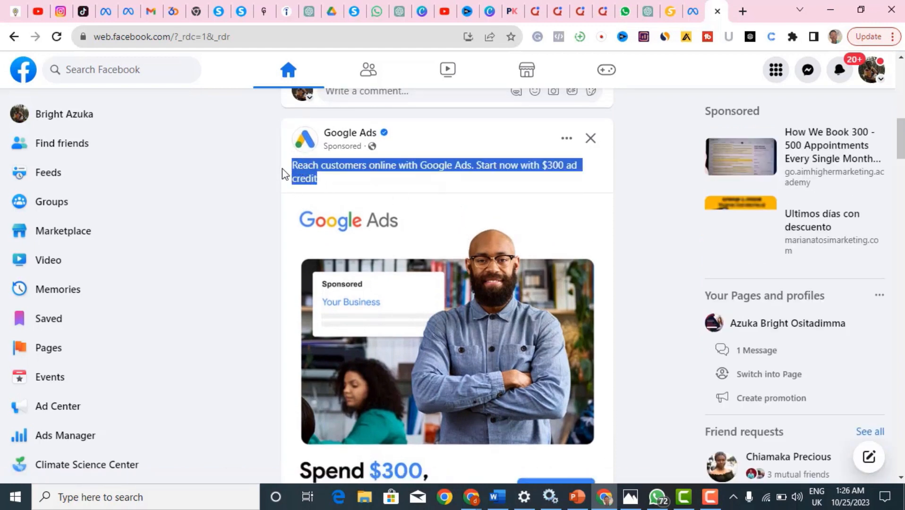
pyautogui.rightClick(305, 178)
pyautogui.click(311, 188)
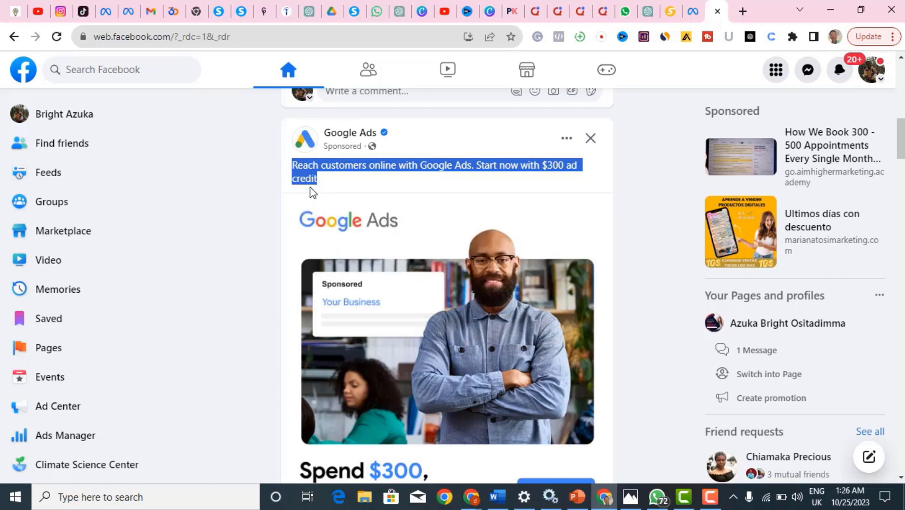
# Paste "Reach customers online with Google Ads. Start now with $300 ad credit" as the ad's primary text in Ads Manager
pyautogui.click(669, 11)
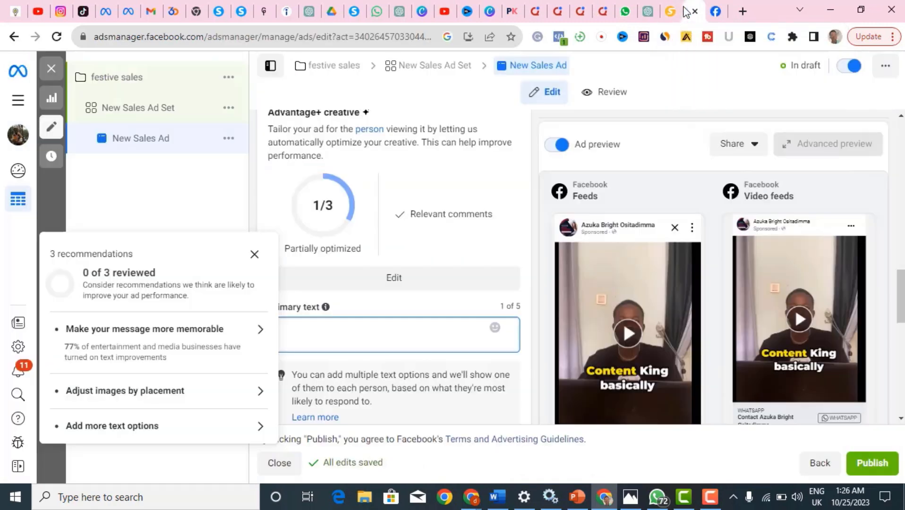
pyautogui.click(337, 327)
pyautogui.hotkey('ctrl', 'v')
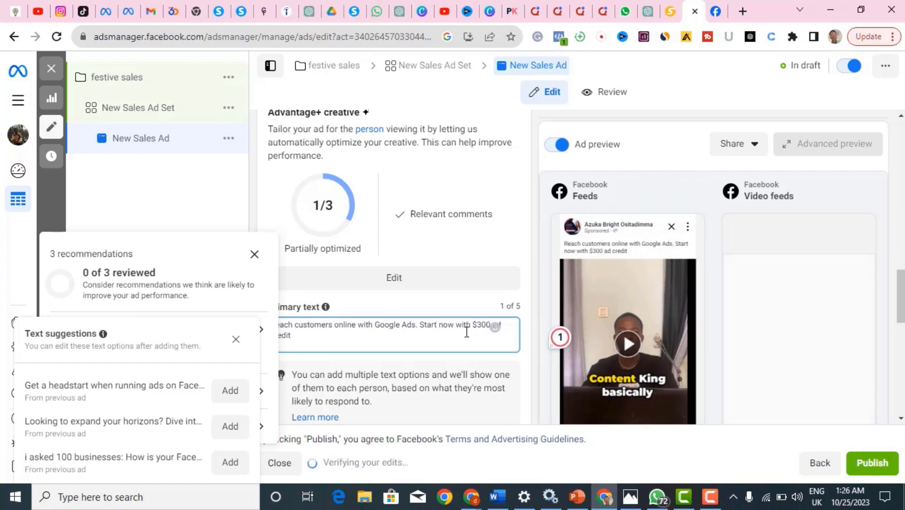
# Check the headline and description of the sponsored Google Ads post on Facebook as a reference for the ad's Headline field in Ads Manager
pyautogui.scroll(-4, 468, 338)
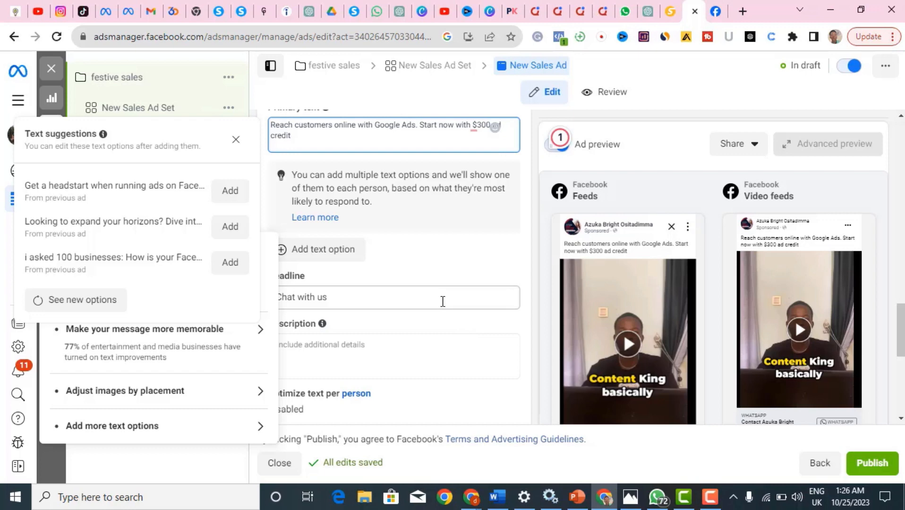
pyautogui.click(716, 12)
pyautogui.scroll(-5, 556, 238)
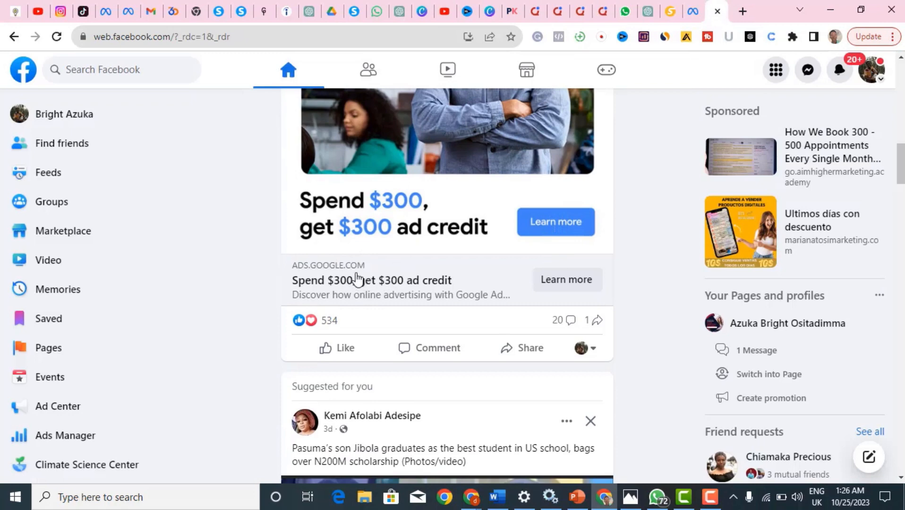
pyautogui.click(696, 17)
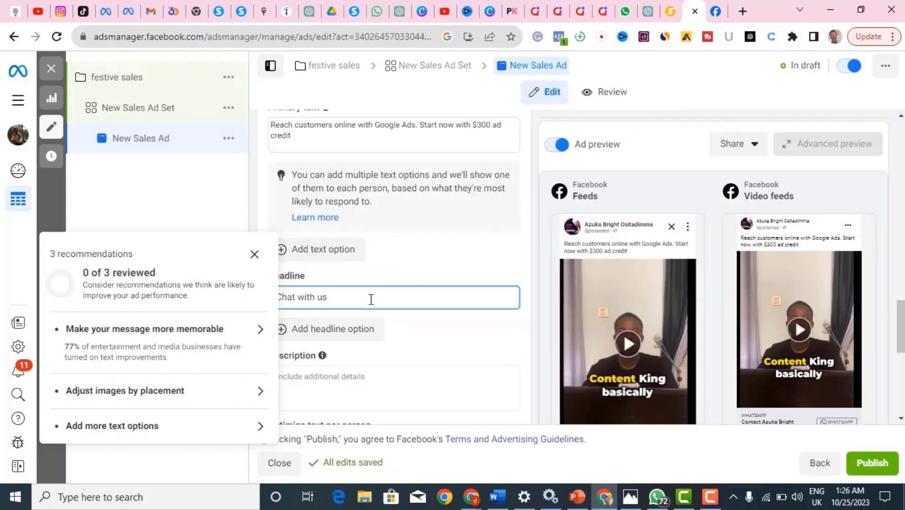
# Review the ad's headline, description, call-to-action choices and tracking settings, keeping Send WhatsApp message as the call to action
pyautogui.scroll(-8, 493, 313)
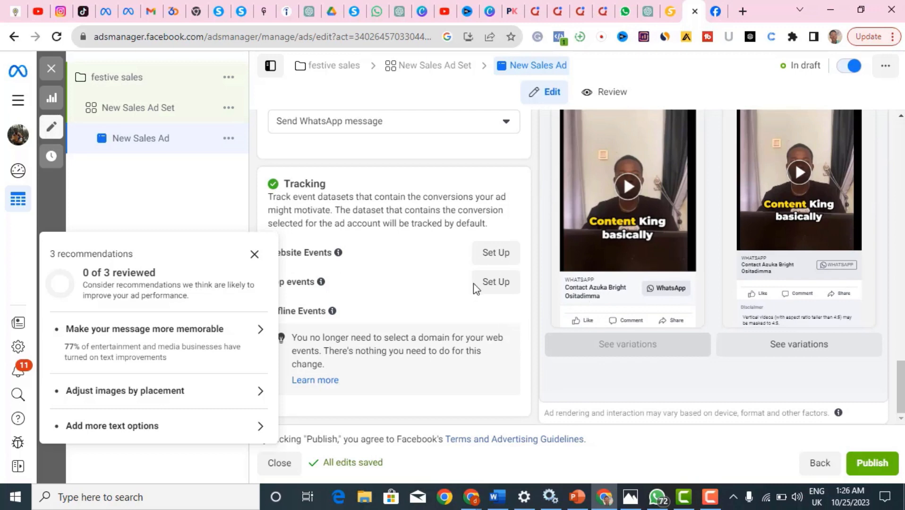
pyautogui.scroll(5, 413, 278)
pyautogui.scroll(1, 414, 277)
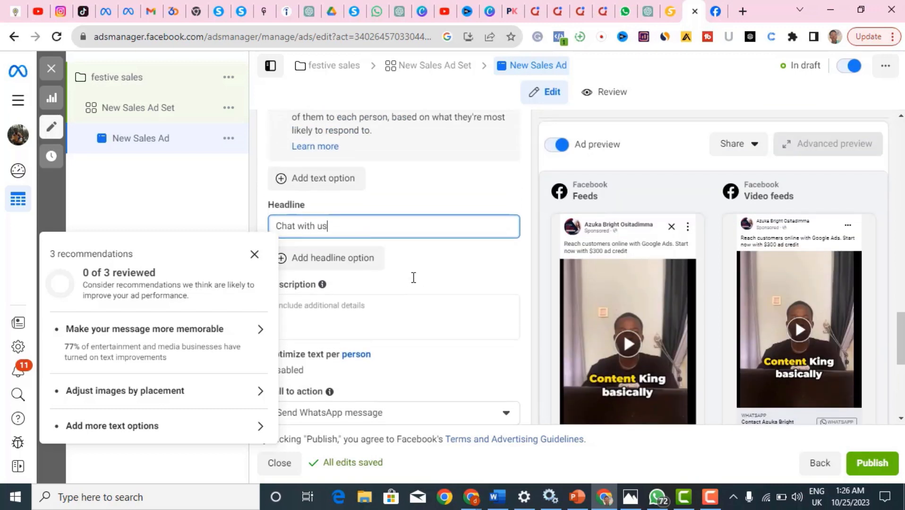
pyautogui.scroll(-2, 418, 269)
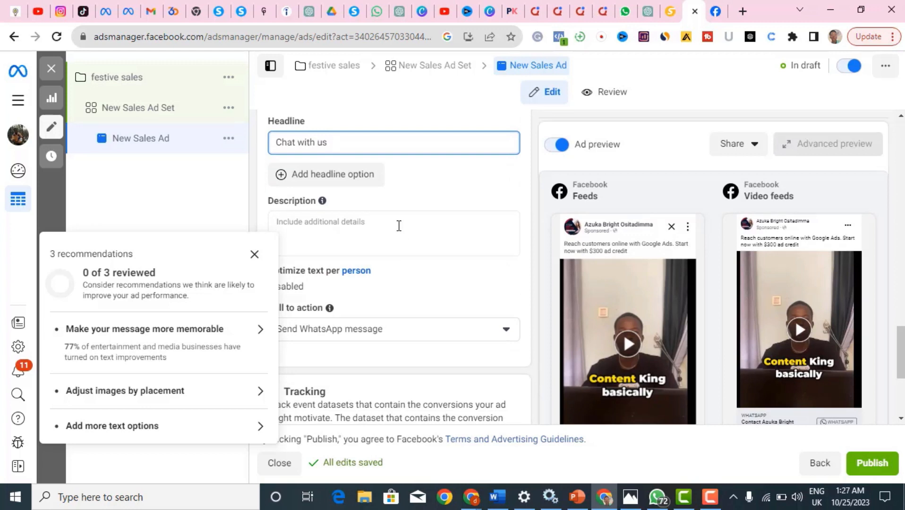
pyautogui.scroll(-4, 399, 226)
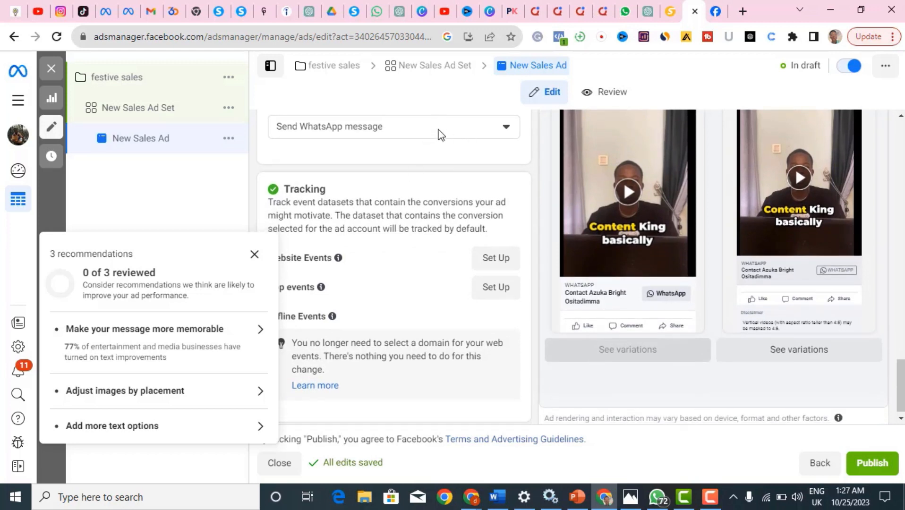
pyautogui.click(439, 135)
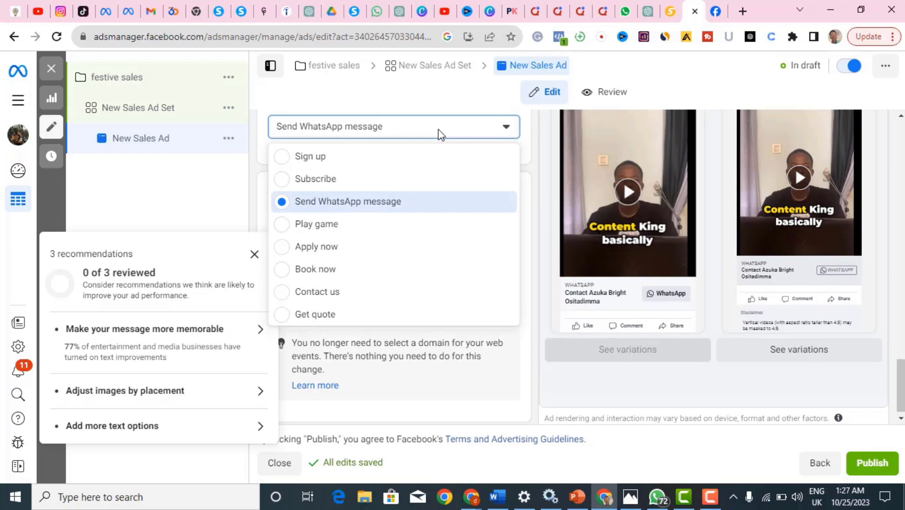
pyautogui.click(440, 135)
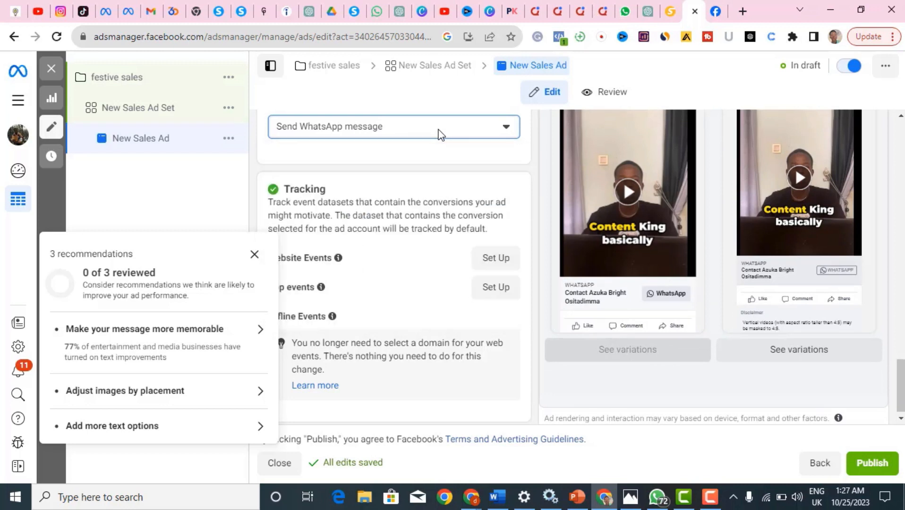
pyautogui.scroll(-1, 438, 130)
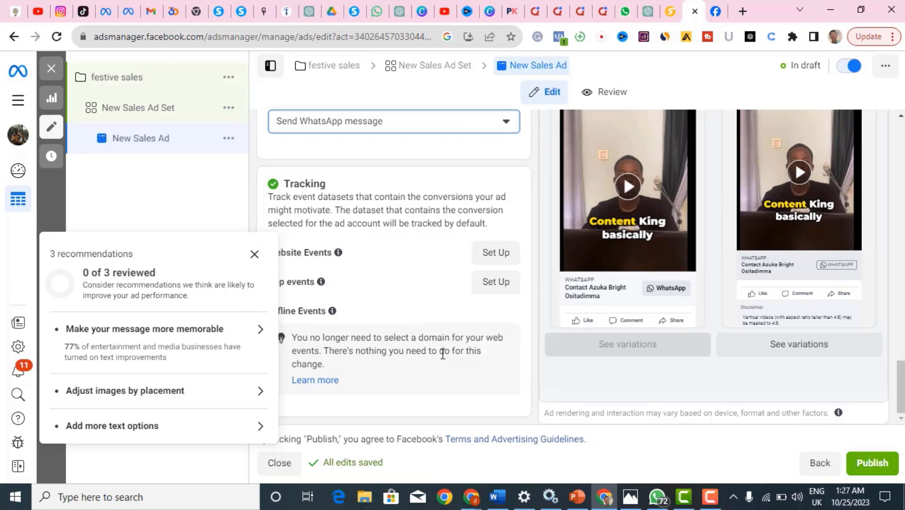
# Return to the New Sales Ad Set and expand the additional Budget & schedule options to check its ad scheduling
pyautogui.click(166, 111)
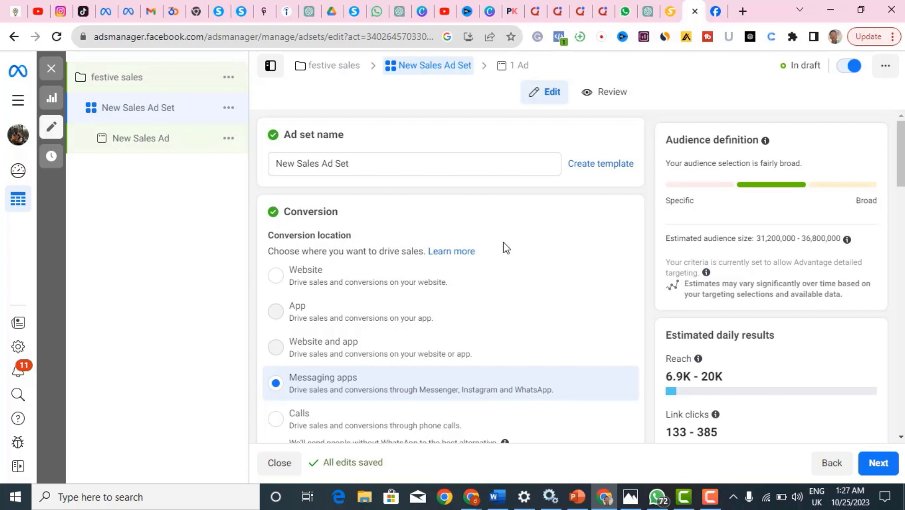
pyautogui.scroll(-5, 505, 246)
pyautogui.scroll(-15, 504, 239)
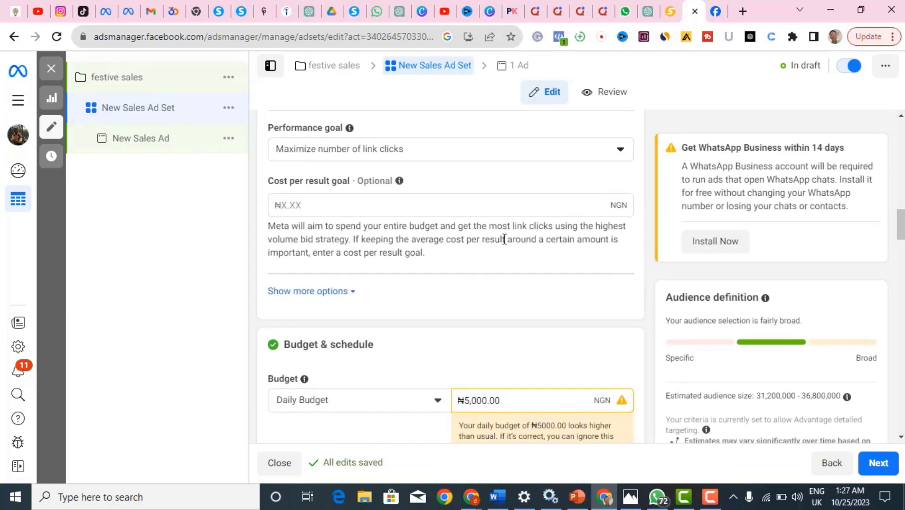
pyautogui.scroll(-5, 505, 239)
pyautogui.scroll(-5, 505, 217)
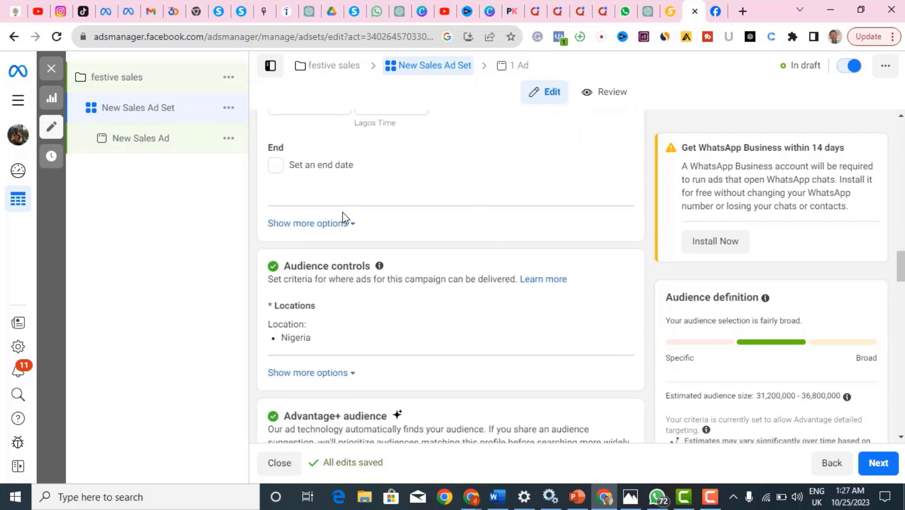
pyautogui.click(343, 225)
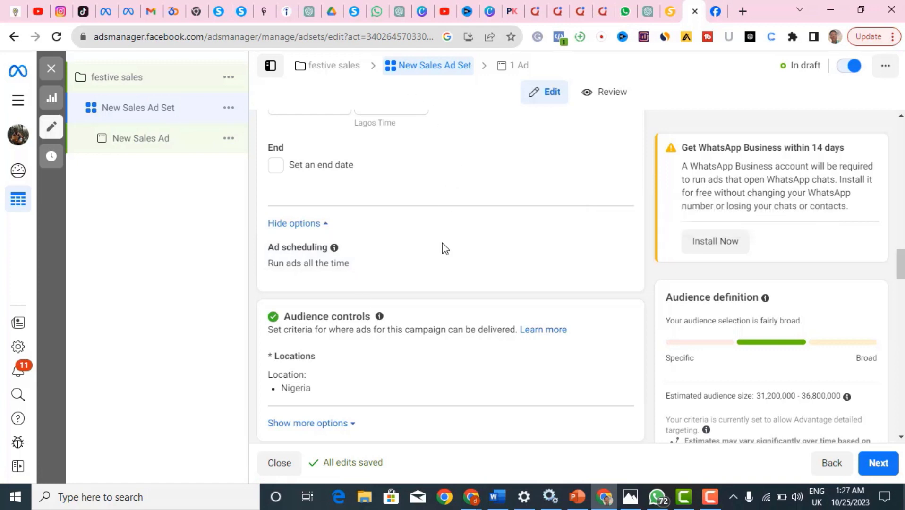
# Review the ad set's audience controls, Advantage+ audience, placements, device options and brand safety settings
pyautogui.scroll(4, 442, 242)
pyautogui.scroll(-6, 446, 226)
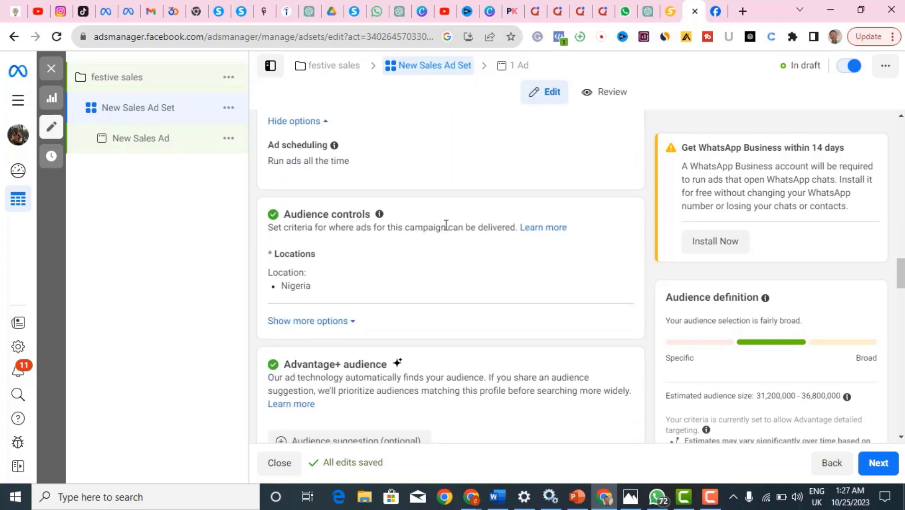
pyautogui.scroll(-5, 445, 222)
pyautogui.scroll(-1, 449, 208)
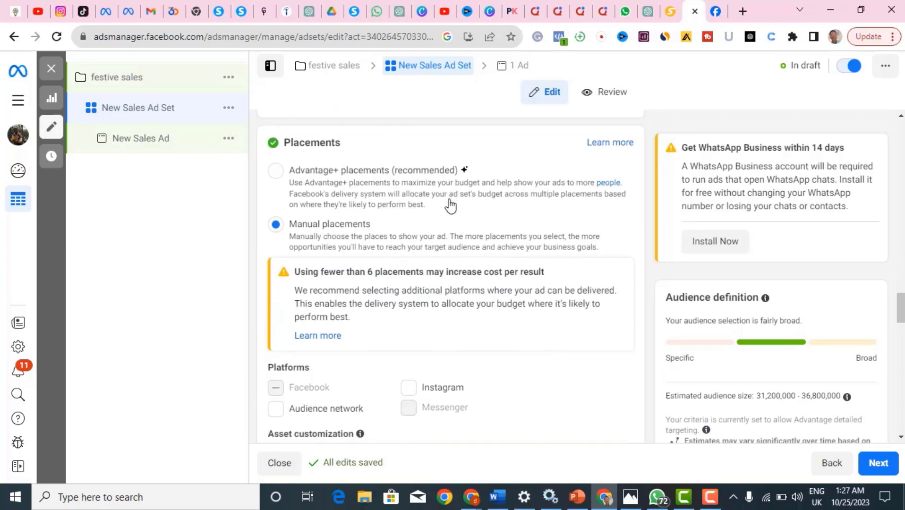
pyautogui.scroll(-10, 450, 206)
pyautogui.scroll(-11, 450, 201)
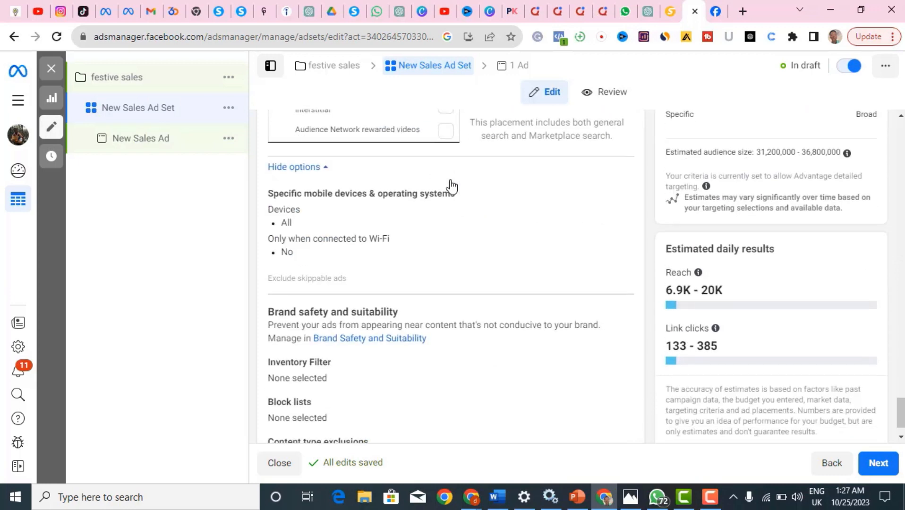
pyautogui.scroll(20, 452, 187)
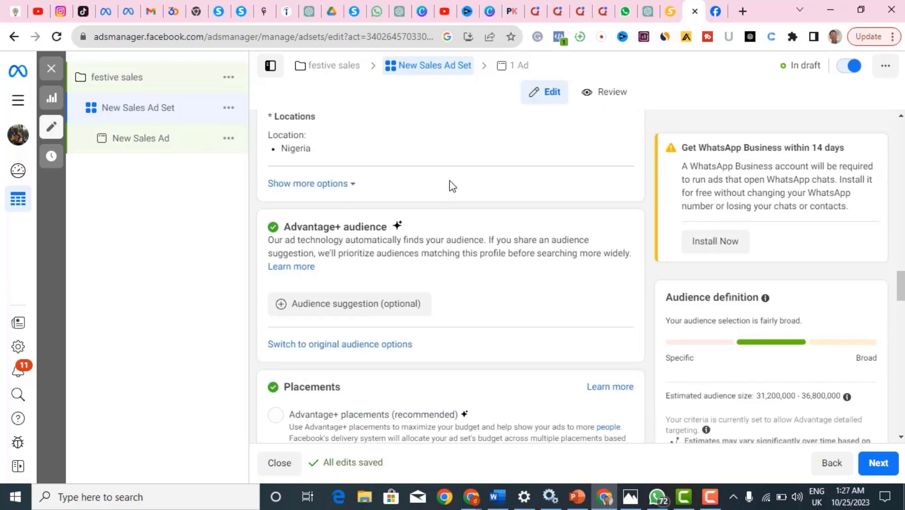